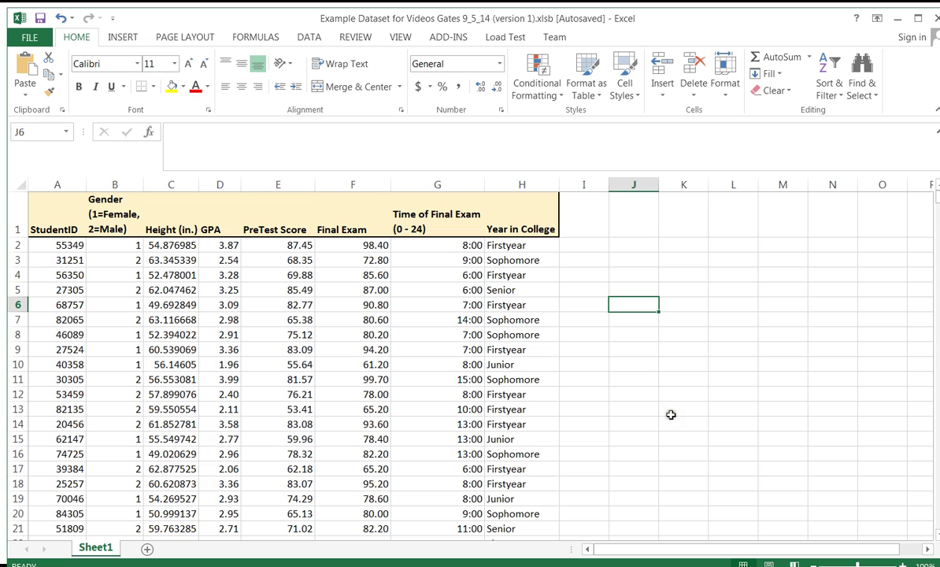
- Examine the Year in College heading and the different category entries beneath it in column H
left_click(516, 206)
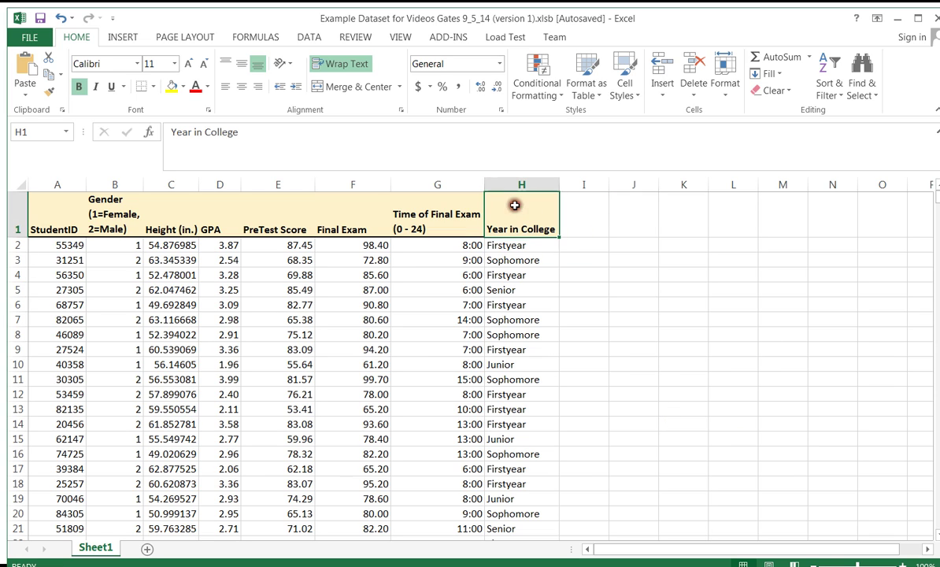
left_click(511, 247)
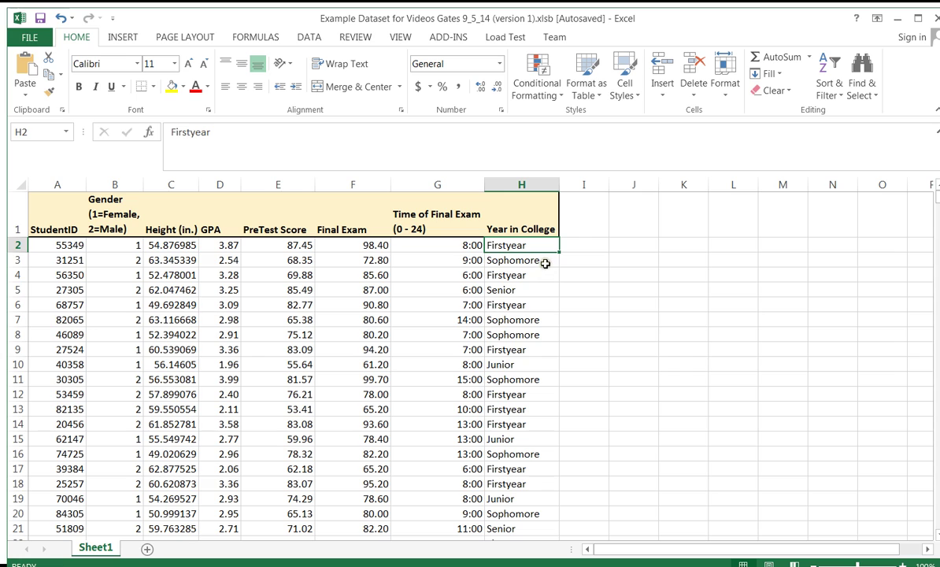
left_click(545, 264)
left_click(523, 290)
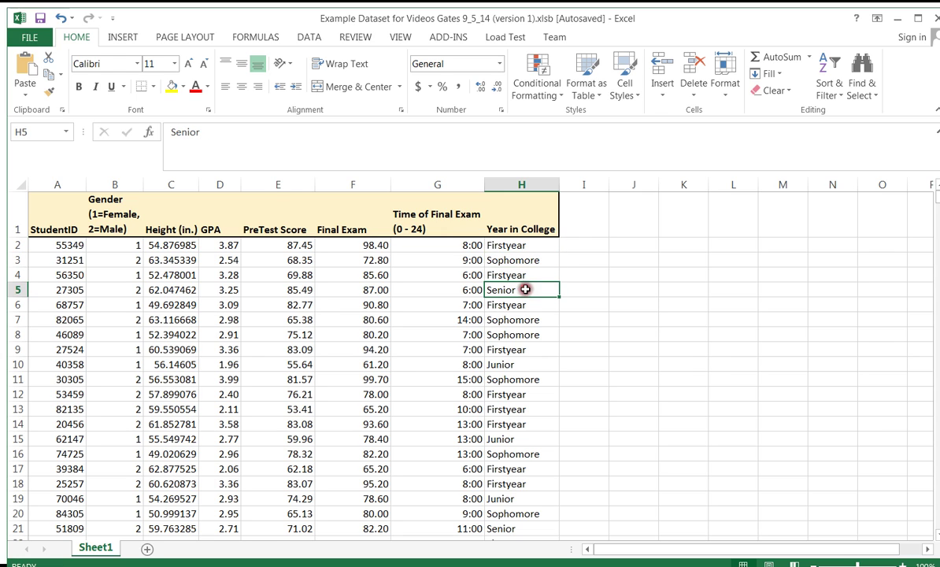
left_click(527, 366)
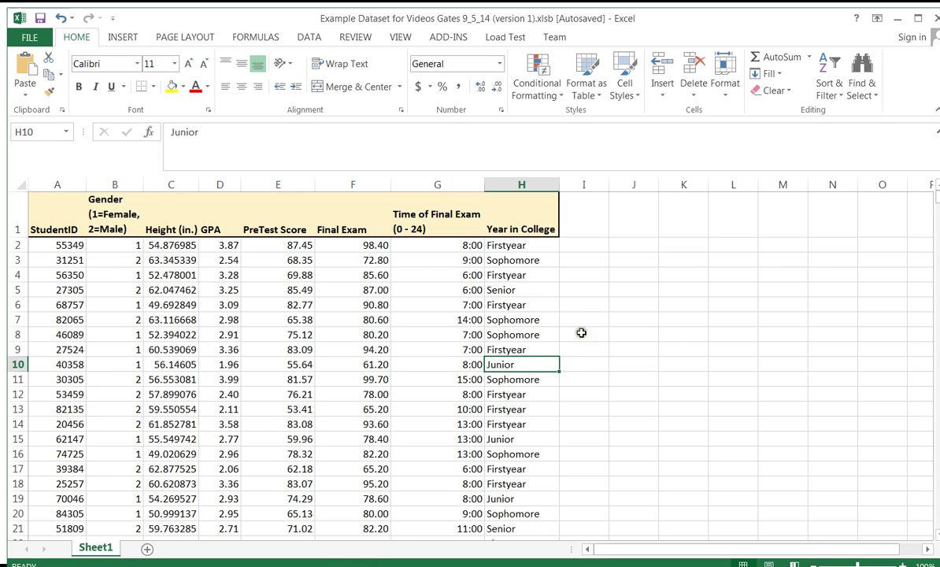
- Copy the whole Year in College column into column A of a new worksheet
left_click(543, 184)
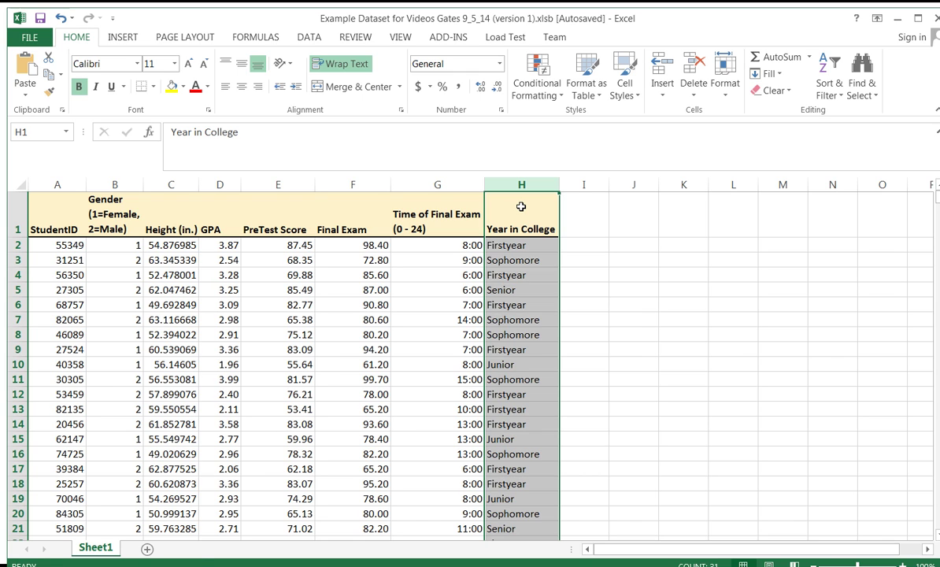
key("ctrl+c")
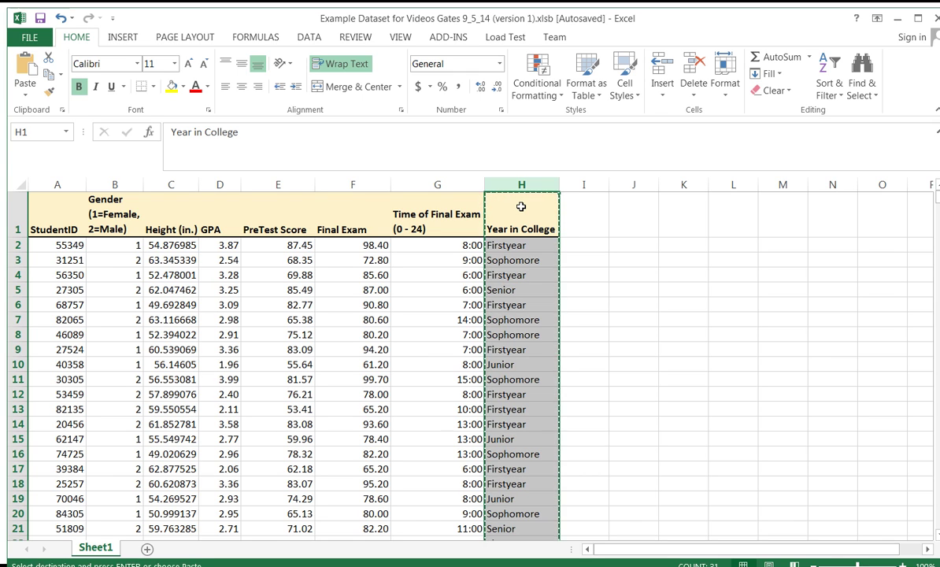
left_click(148, 549)
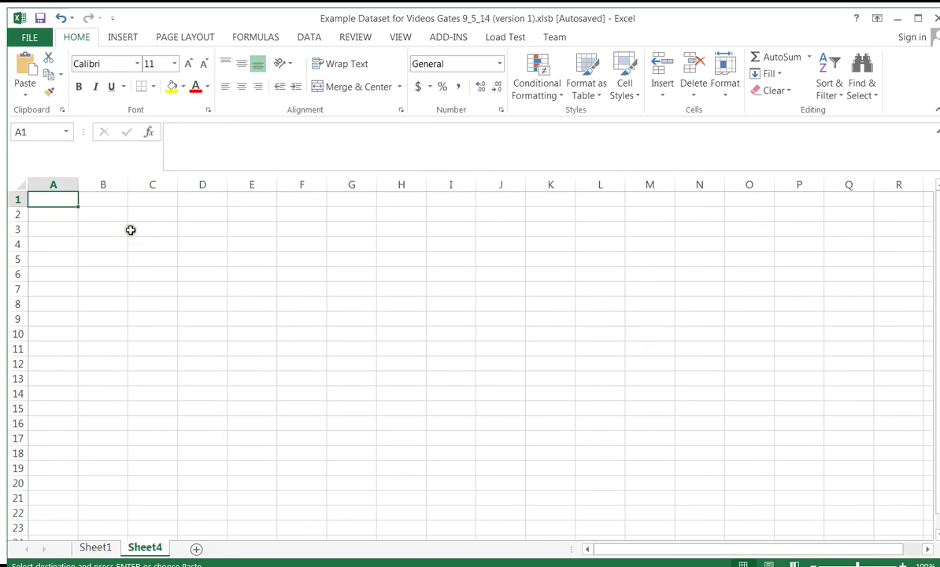
key("ctrl+v")
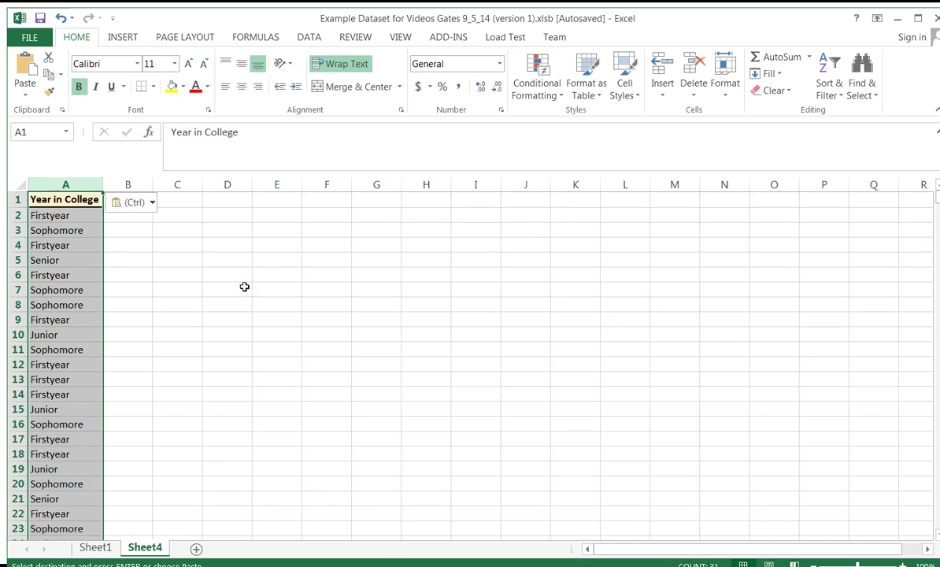
right_click(214, 248)
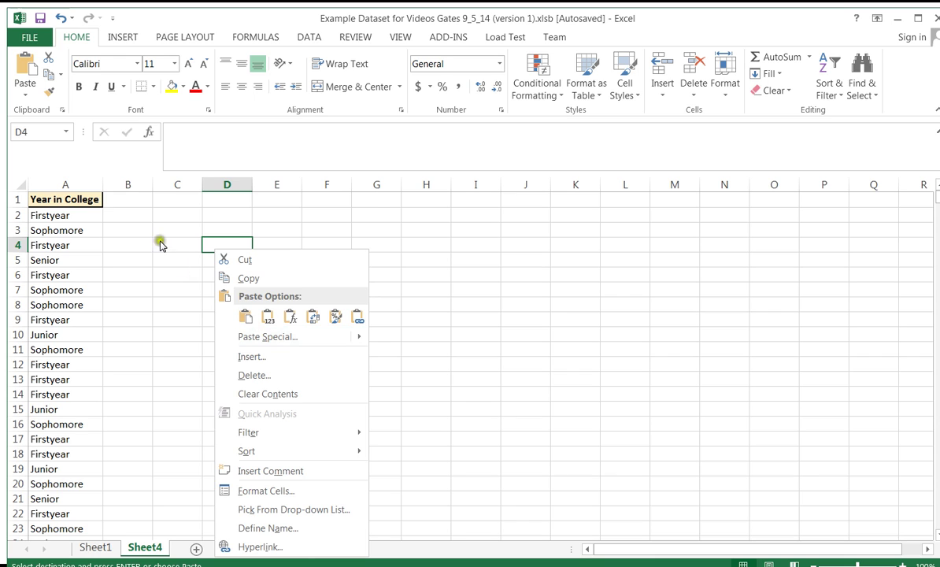
key("Escape")
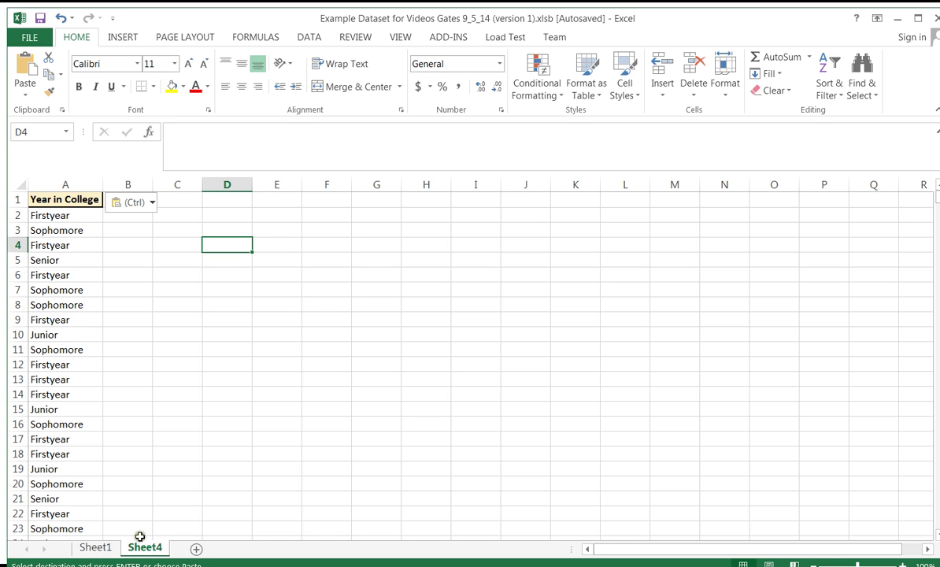
left_click(92, 548)
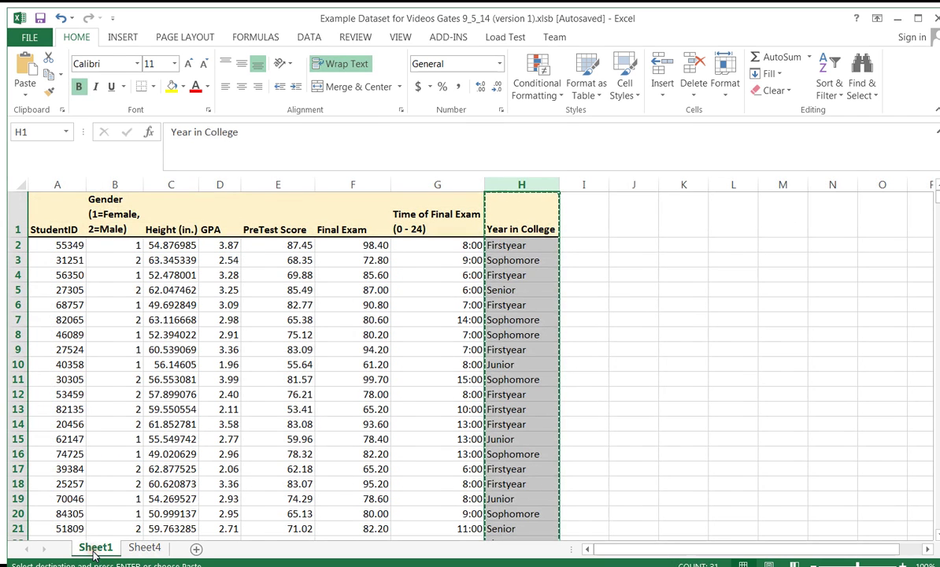
left_click(139, 548)
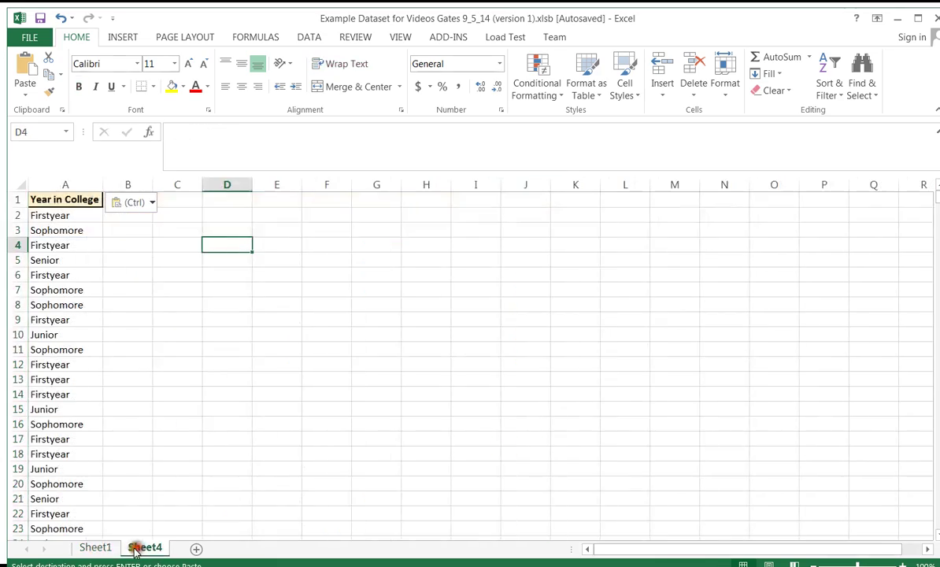
left_click(94, 549)
left_click(142, 549)
left_click(92, 549)
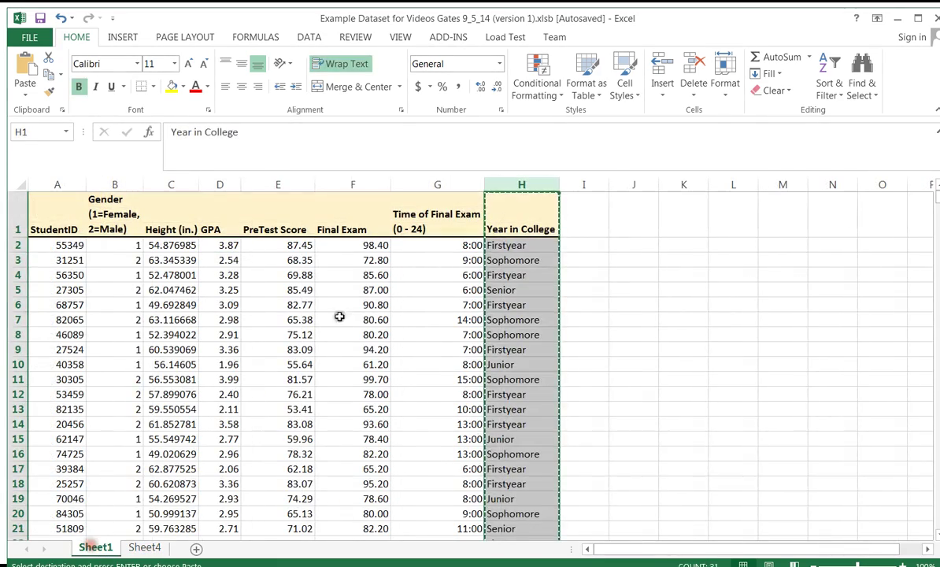
left_click(669, 349)
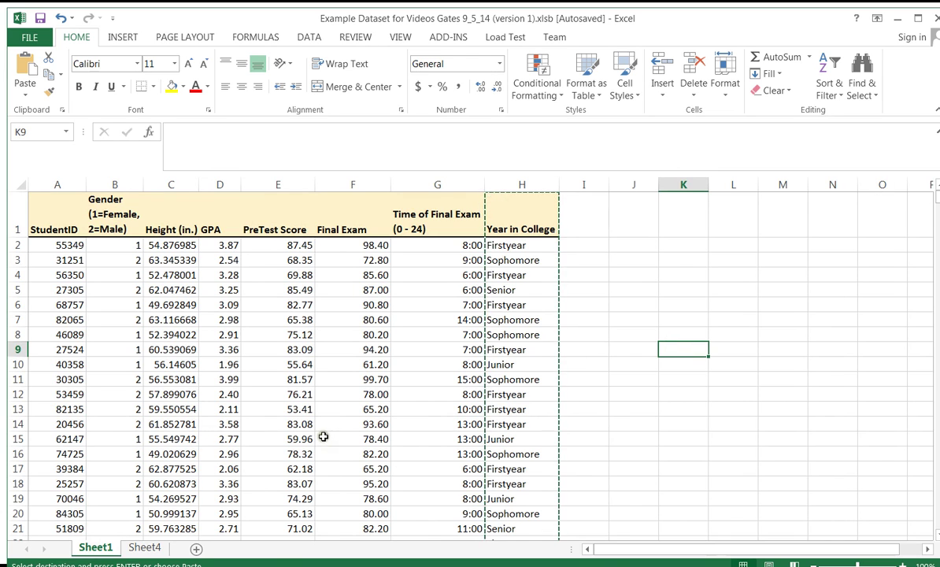
left_click(144, 549)
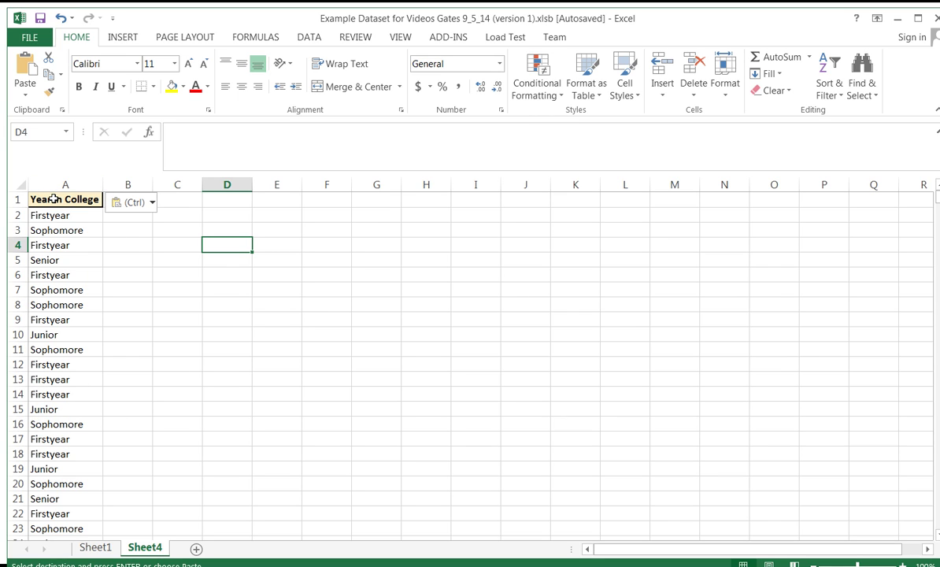
- Try to make a column chart directly from the Year in College entries in A1:A31, and delete the chart
left_click_drag(54, 199, 60, 510)
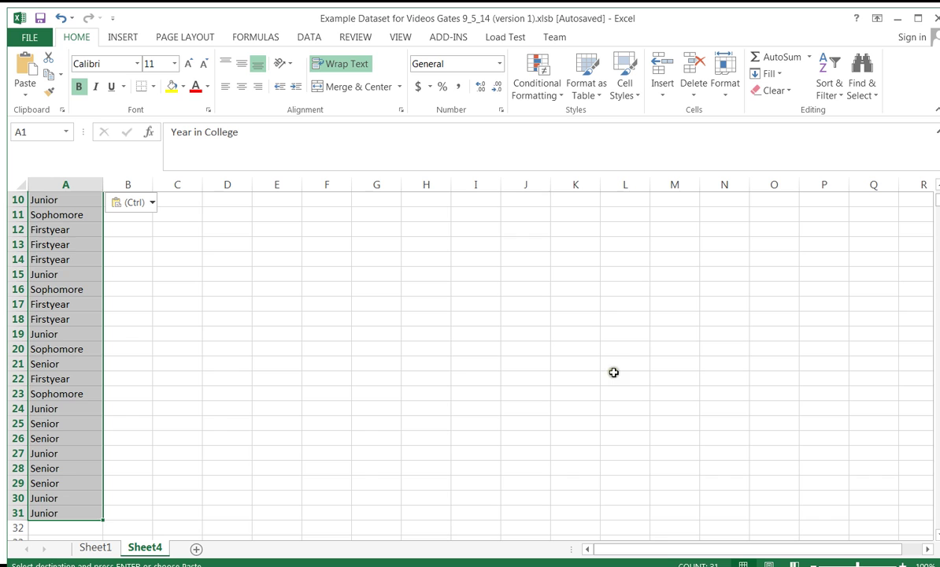
left_click(123, 38)
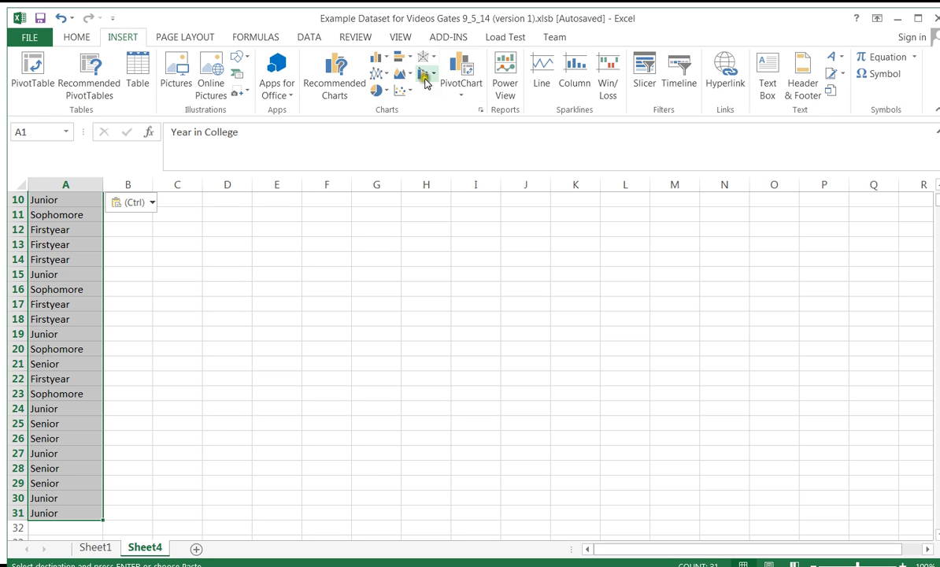
left_click(378, 57)
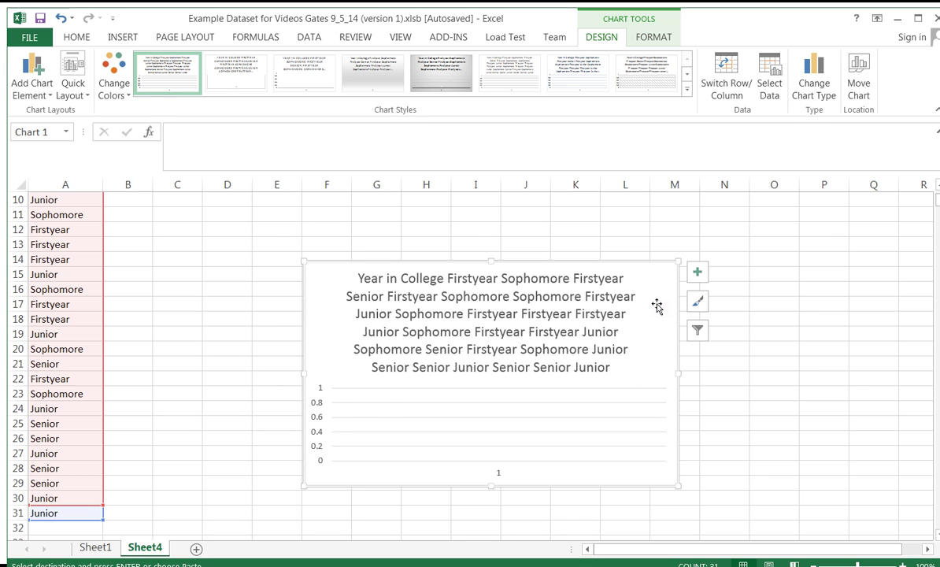
key("Delete")
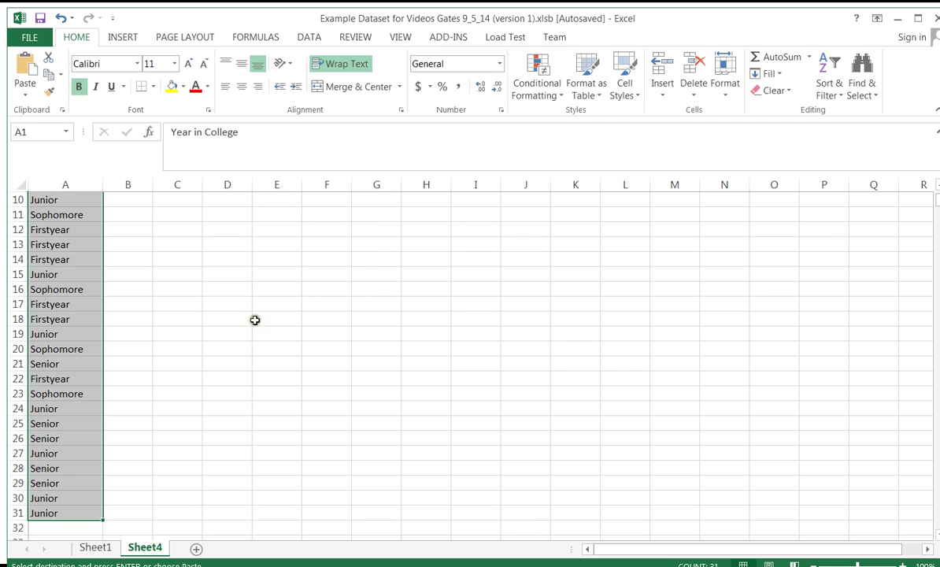
left_click(774, 319)
scroll(877, 199, "up", 3)
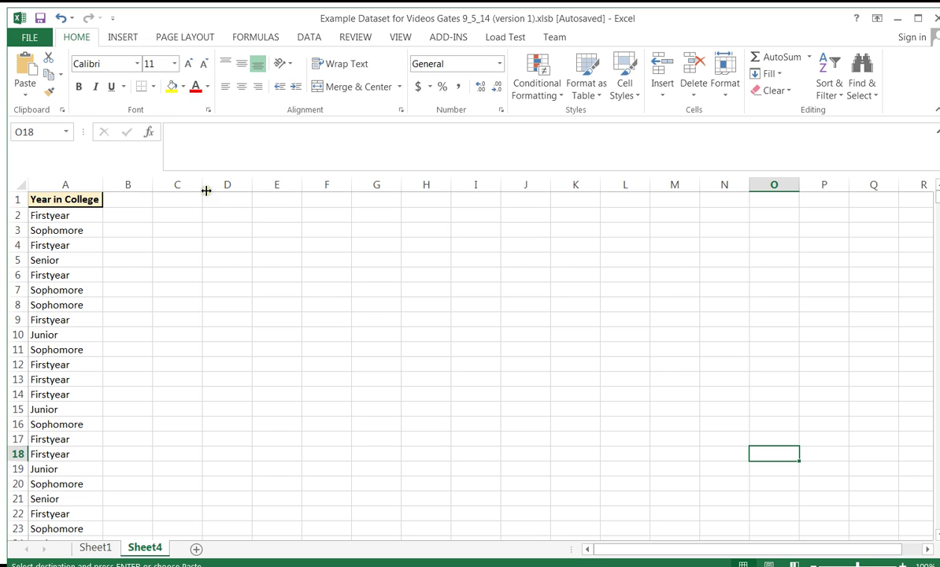
left_click(130, 37)
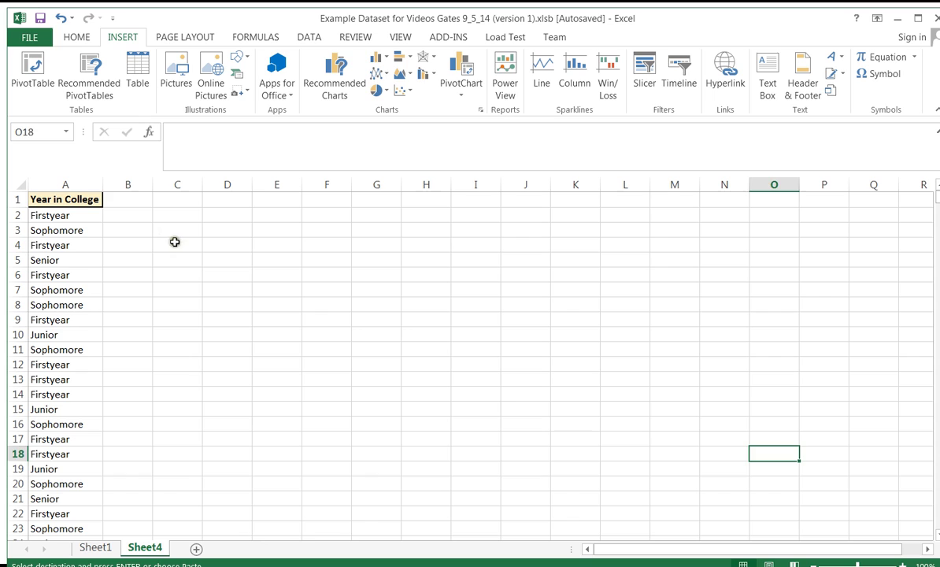
- Start a category list beside the data with Firstyear in C4 and Sophomore copied from column A into C5
left_click(178, 243)
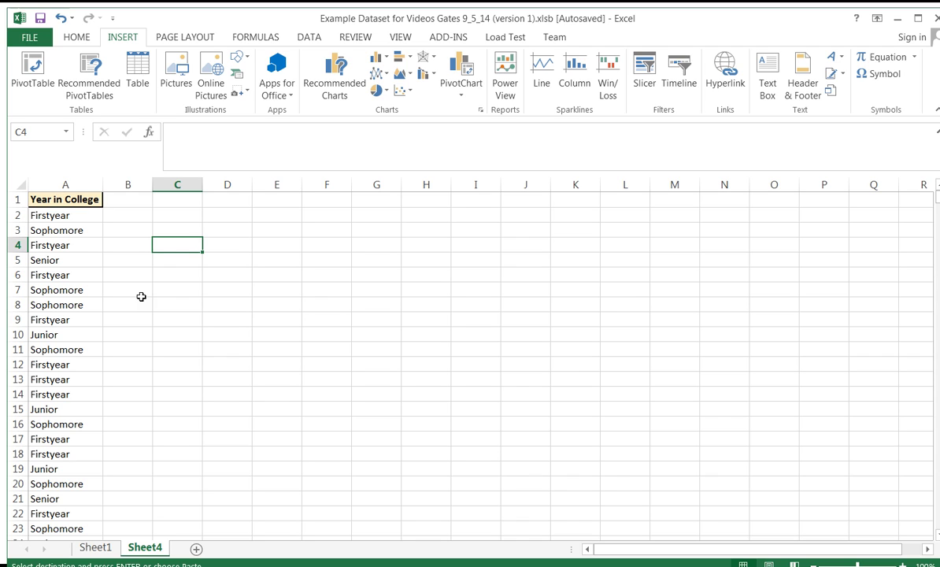
type("Firstyear")
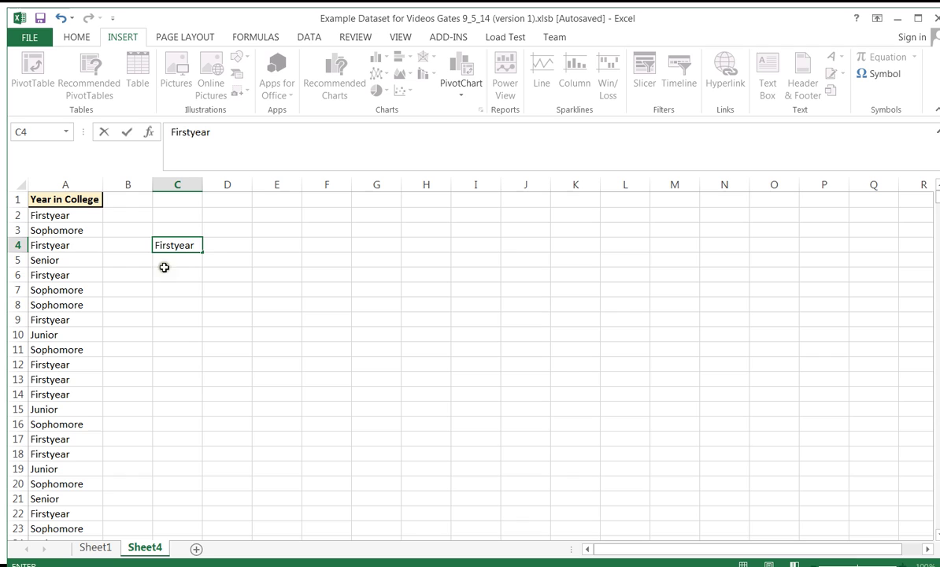
key("Return")
left_click(60, 231)
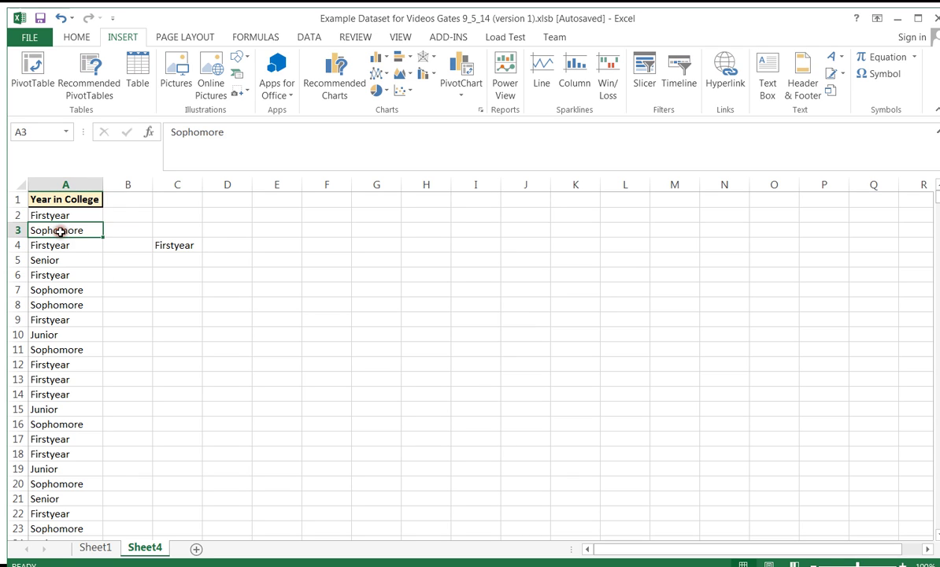
key("ctrl+c")
left_click(170, 259)
key("ctrl+v")
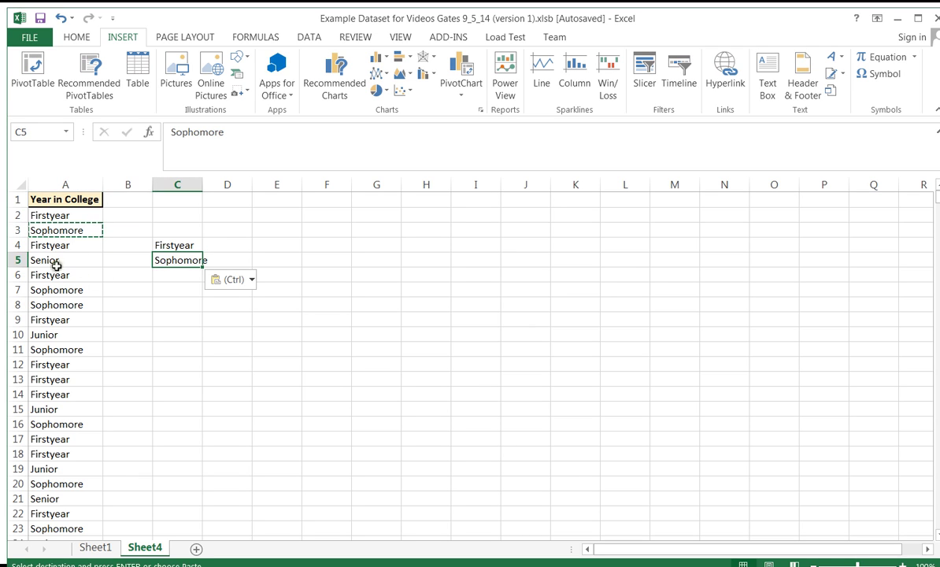
- Complete the category list by copying Junior into C6 and Senior into C7 from column A
left_click(63, 335)
key("ctrl+c")
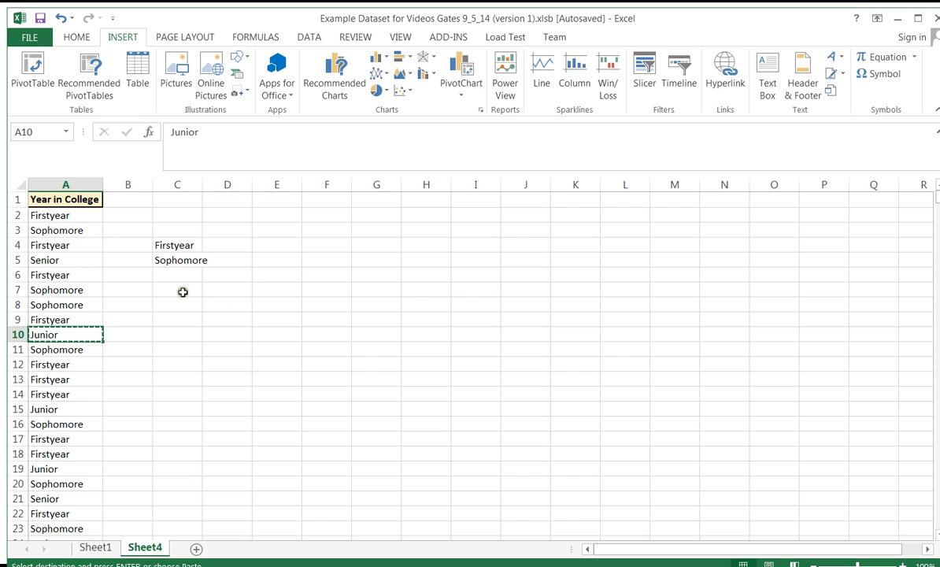
left_click(183, 275)
key("ctrl+v")
left_click(52, 262)
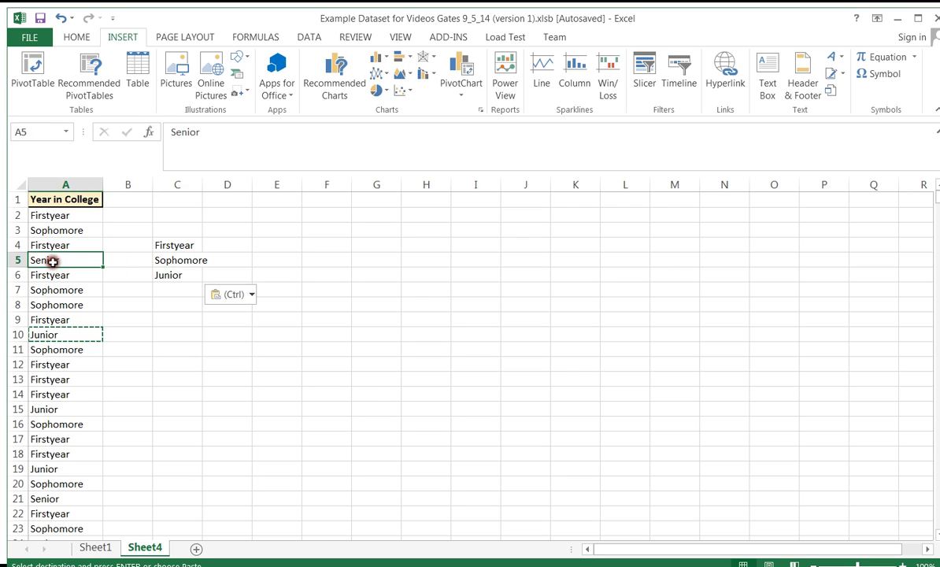
key("ctrl+c")
left_click(167, 290)
key("ctrl+v")
- Add the heading YEAR in C3 and enter a ? placeholder in D4 and D5 beside Firstyear and Sophomore
left_click(178, 229)
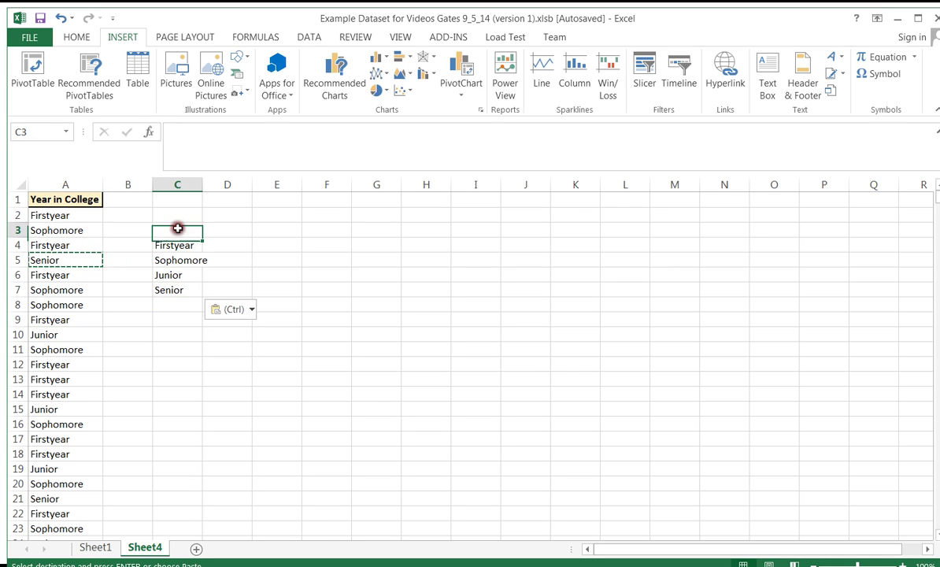
type("YEAR")
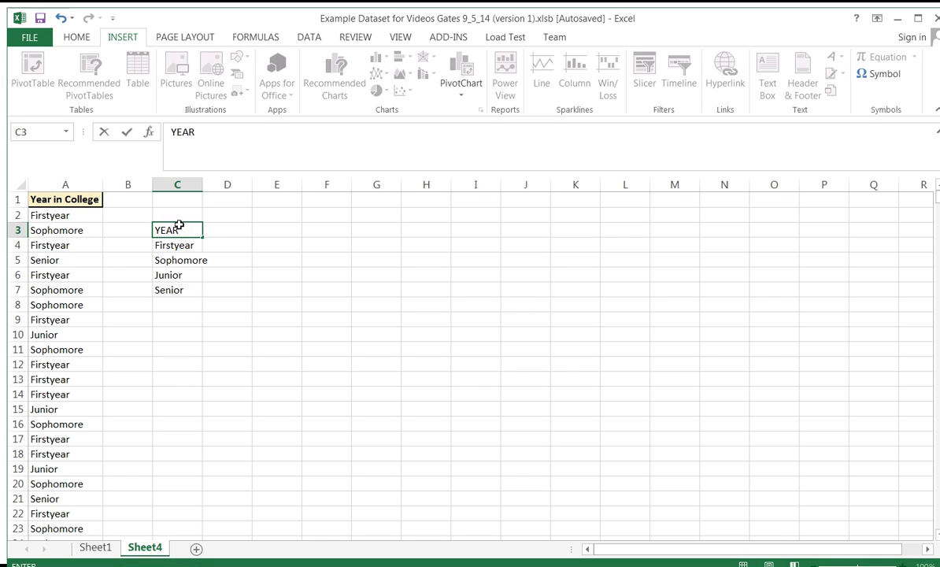
left_click(242, 230)
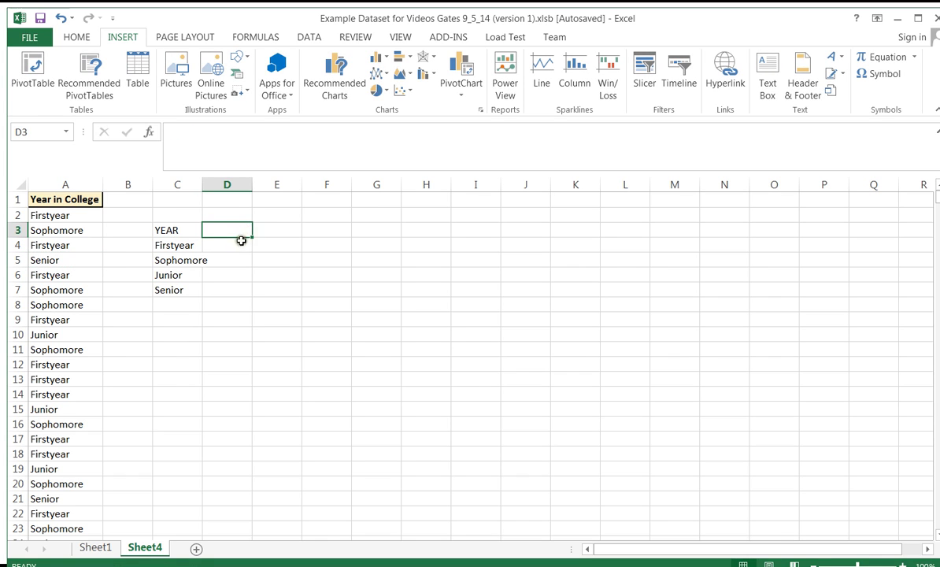
left_click(239, 246)
type("?")
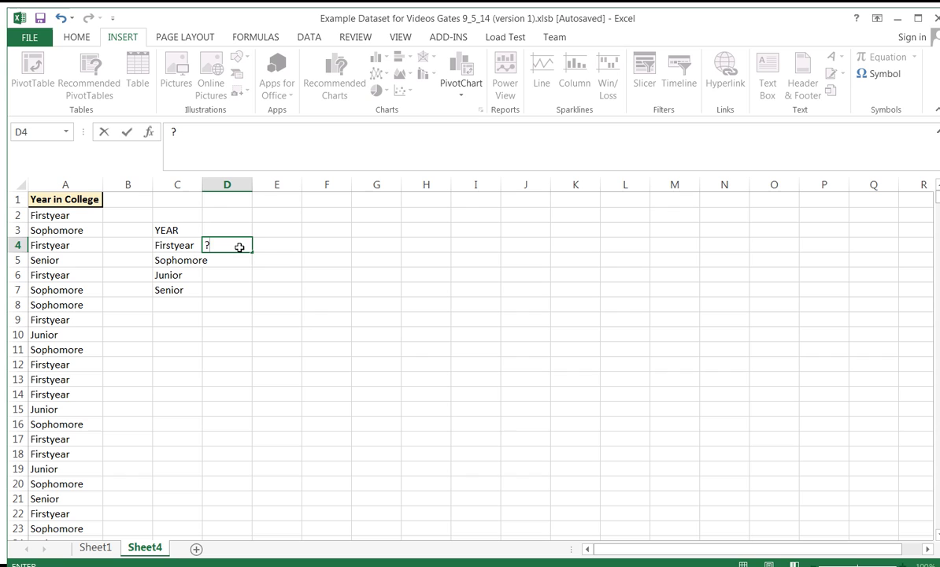
left_click(237, 257)
type("?")
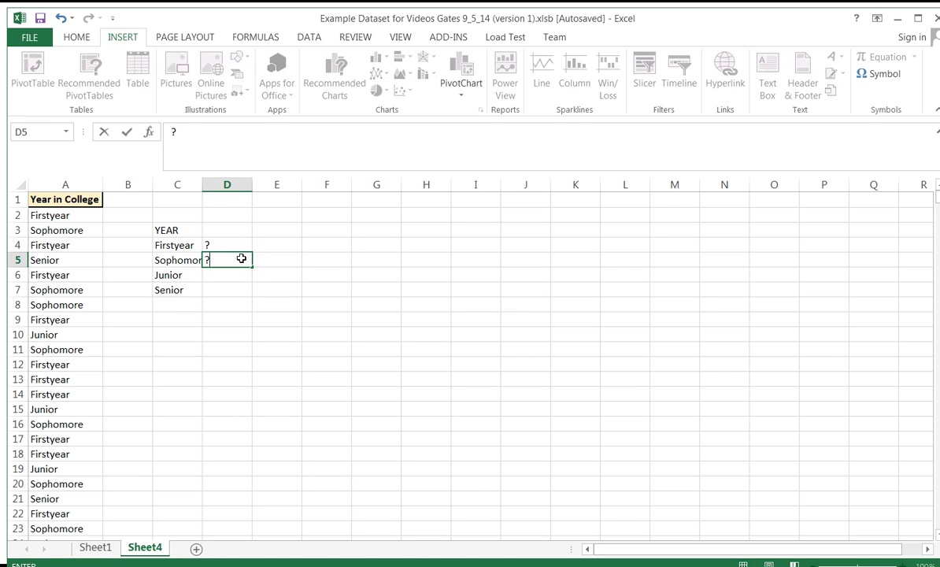
left_click(238, 272)
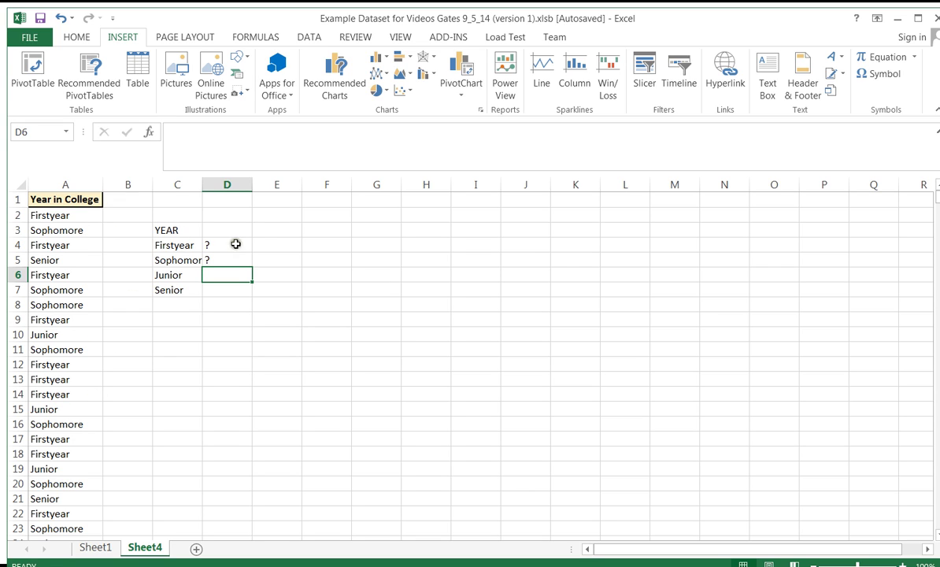
- Examine the Firstyear entries in the Year in College column to see how they would be counted
left_click(55, 211)
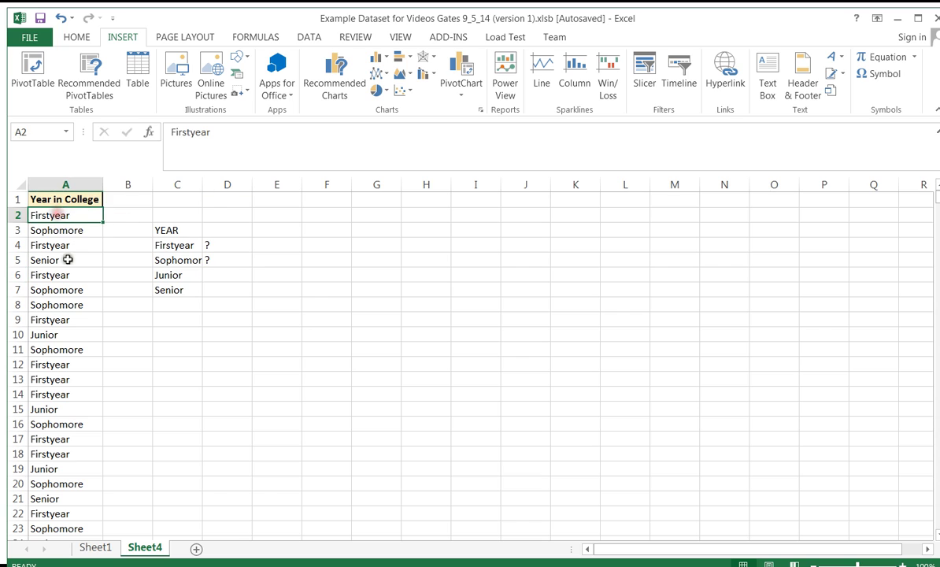
left_click(60, 276)
left_click(73, 321)
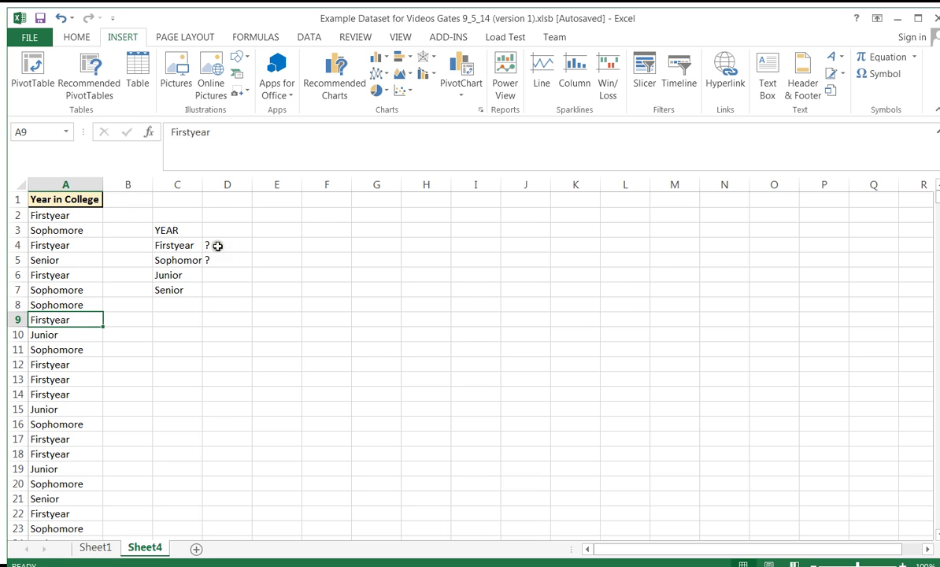
- Clear the hand-made category list and its placeholders from C2:E8 beside the data
left_click(217, 246)
left_click_drag(155, 217, 254, 305)
key("Delete")
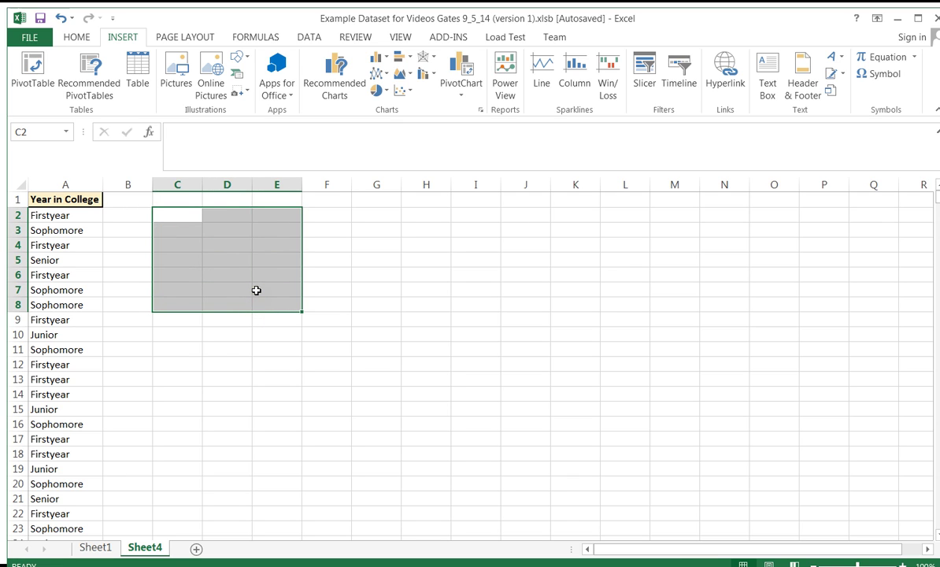
left_click(358, 316)
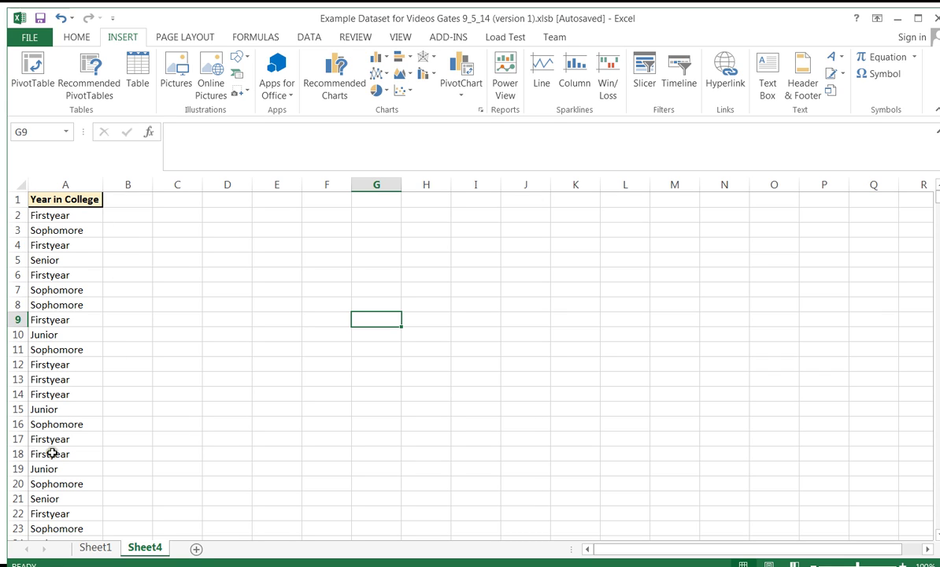
- Examine the Year in College heading and its category entries in column A down to row 31
left_click(48, 201)
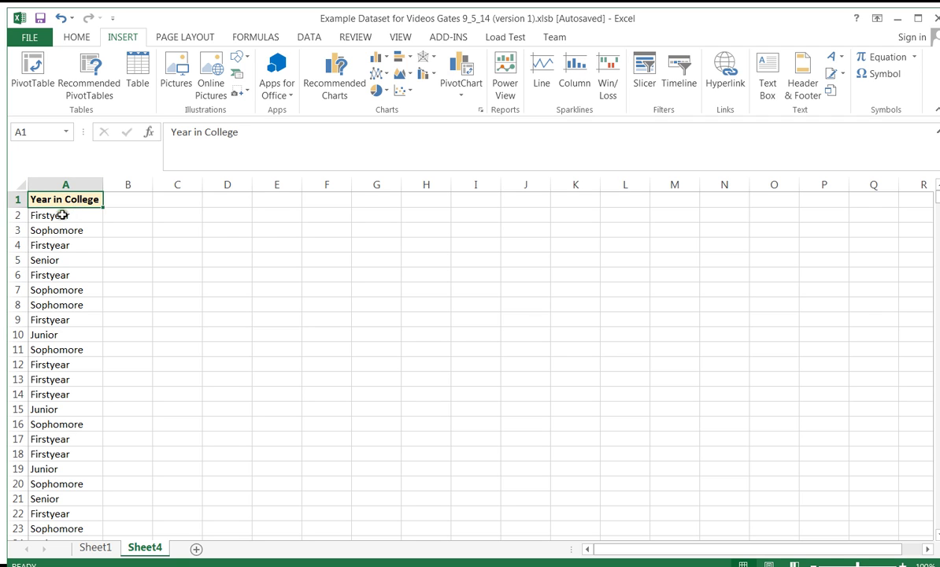
left_click_drag(62, 215, 67, 425)
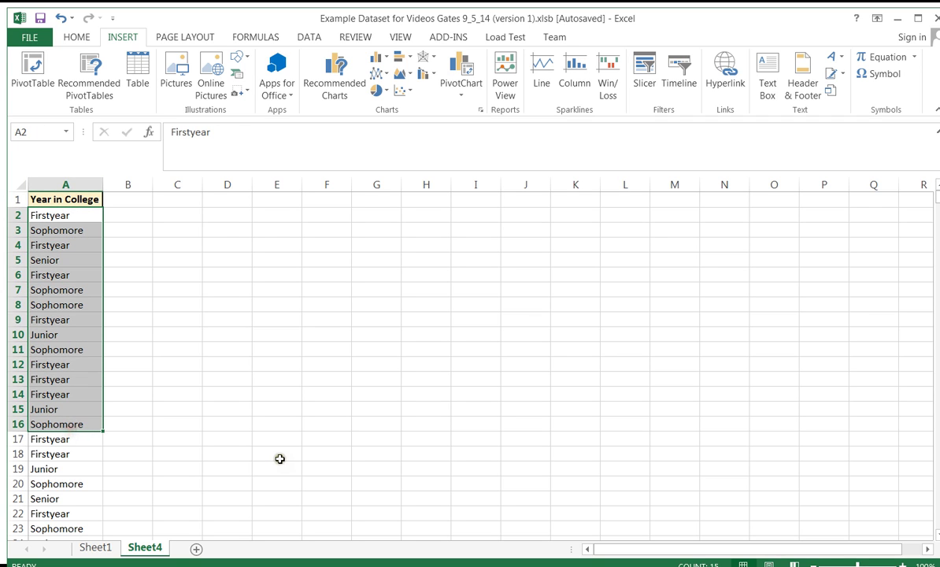
left_click(207, 338)
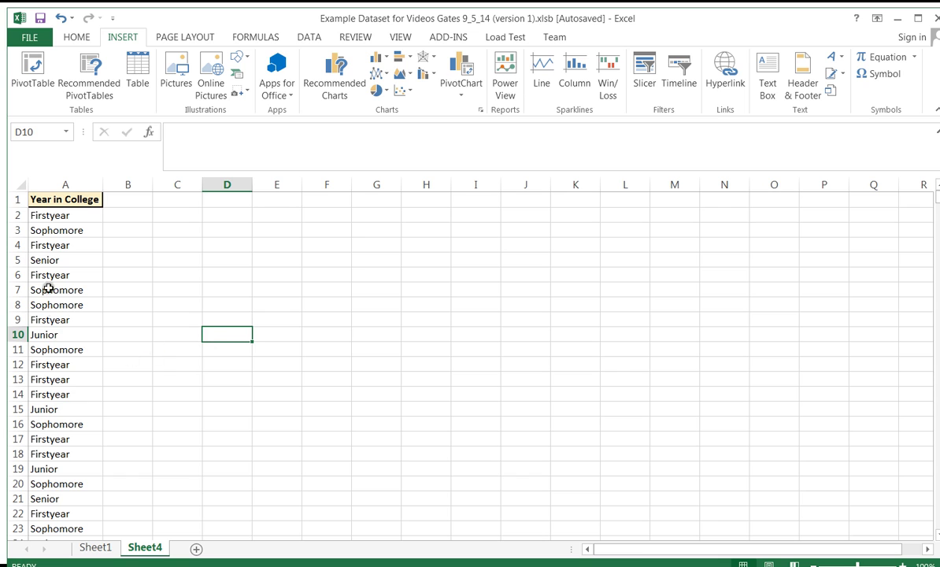
scroll(61, 281, "down", 4)
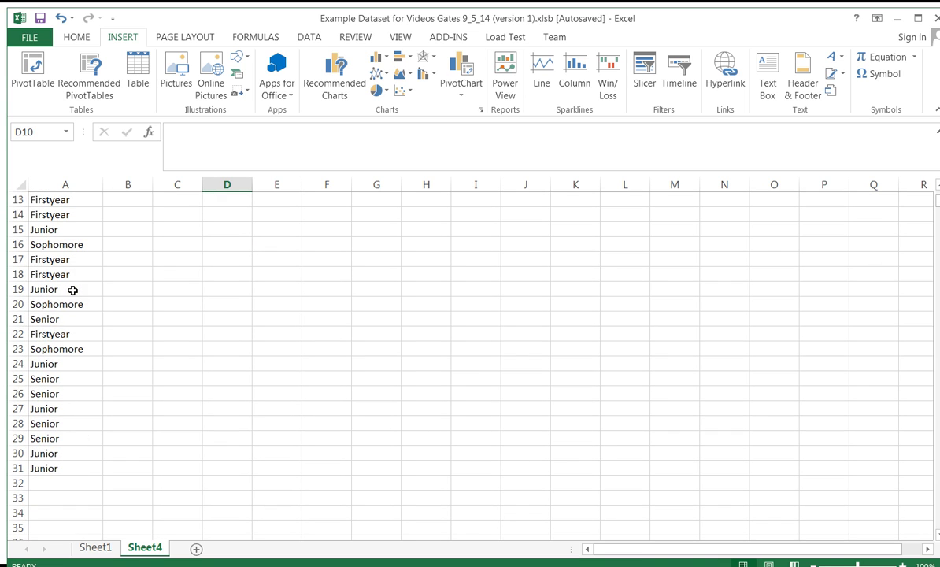
scroll(72, 293, "up", 4)
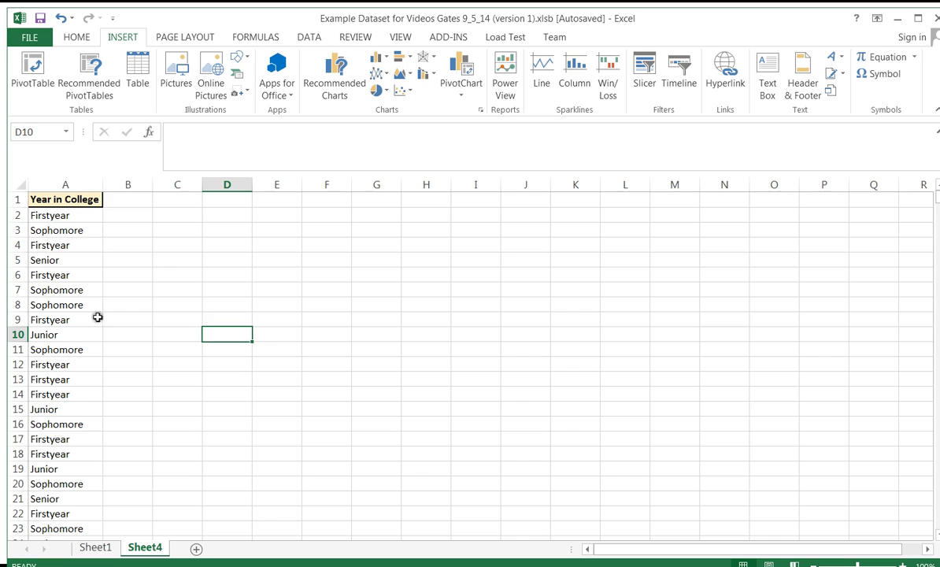
left_click(68, 290)
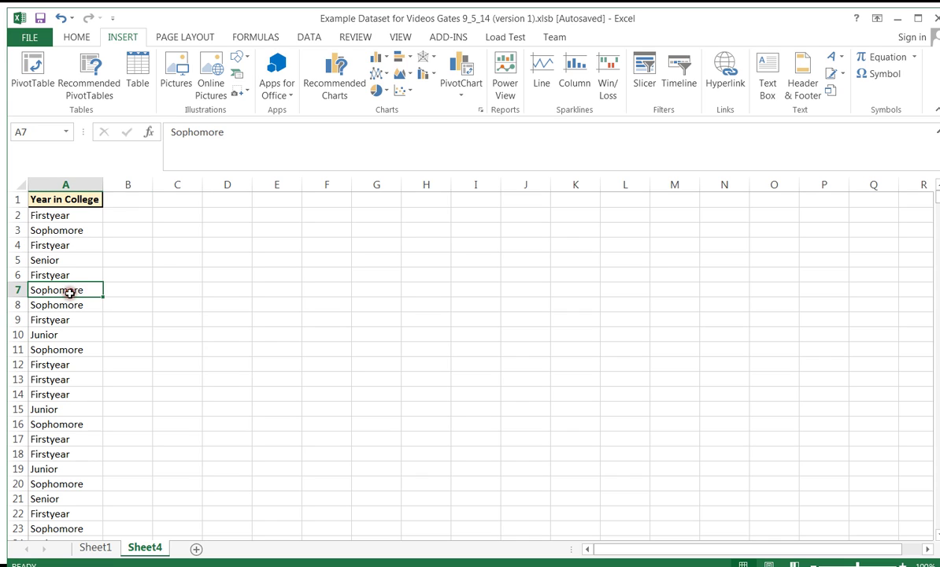
left_click(242, 359)
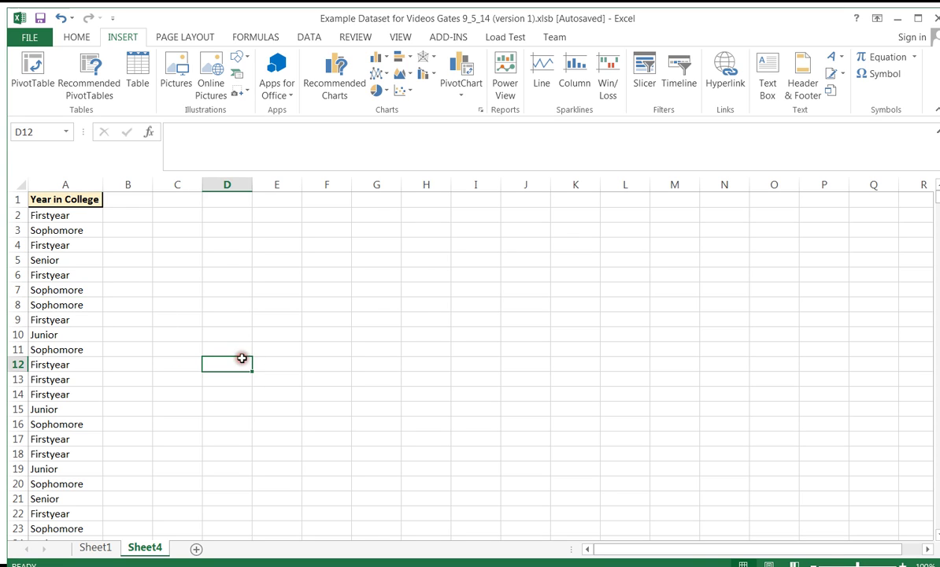
left_click(58, 197)
left_click_drag(58, 213, 87, 466)
left_click(211, 399)
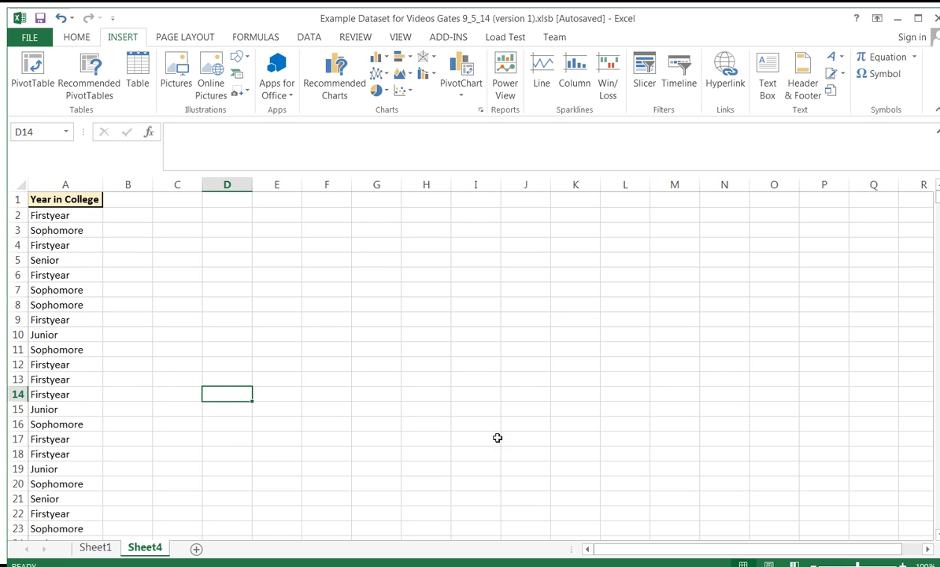
- Create a PivotTable on a new worksheet from the Year in College data in Sheet4, range A1:A31
left_click(225, 258)
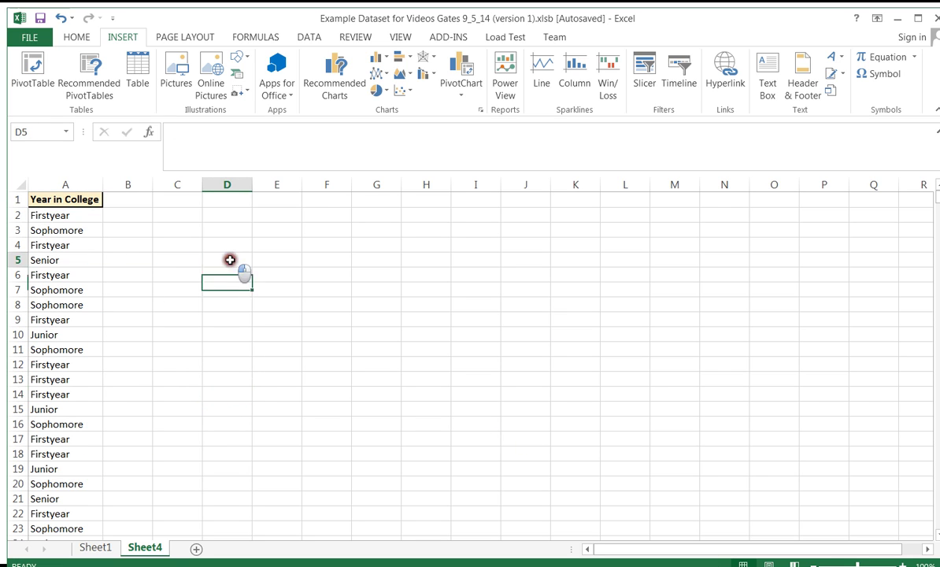
left_click(31, 71)
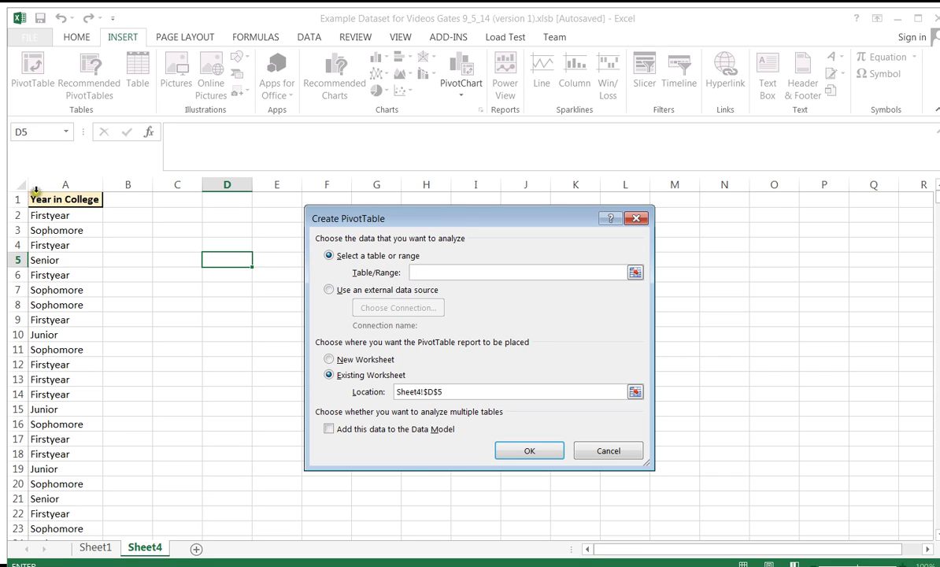
left_click_drag(50, 199, 73, 512)
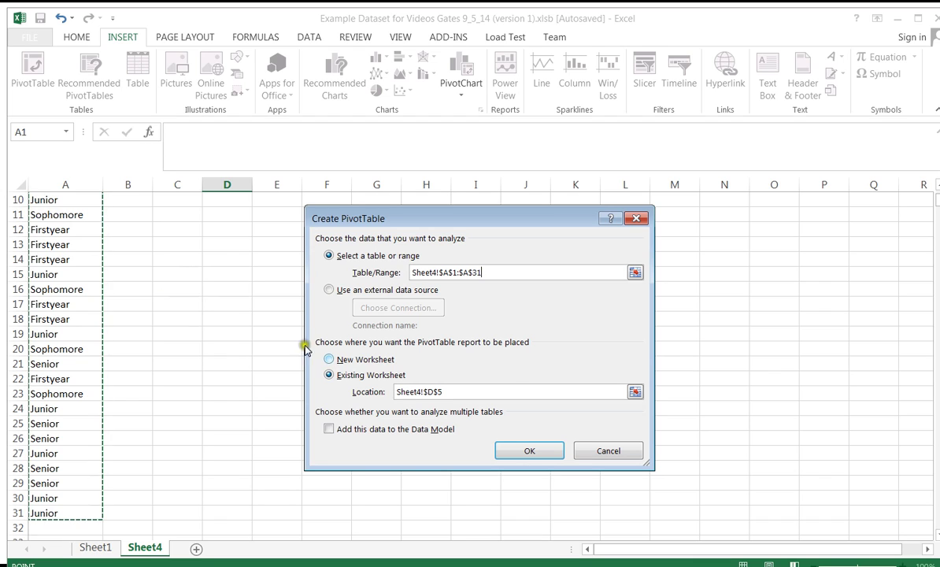
left_click(327, 360)
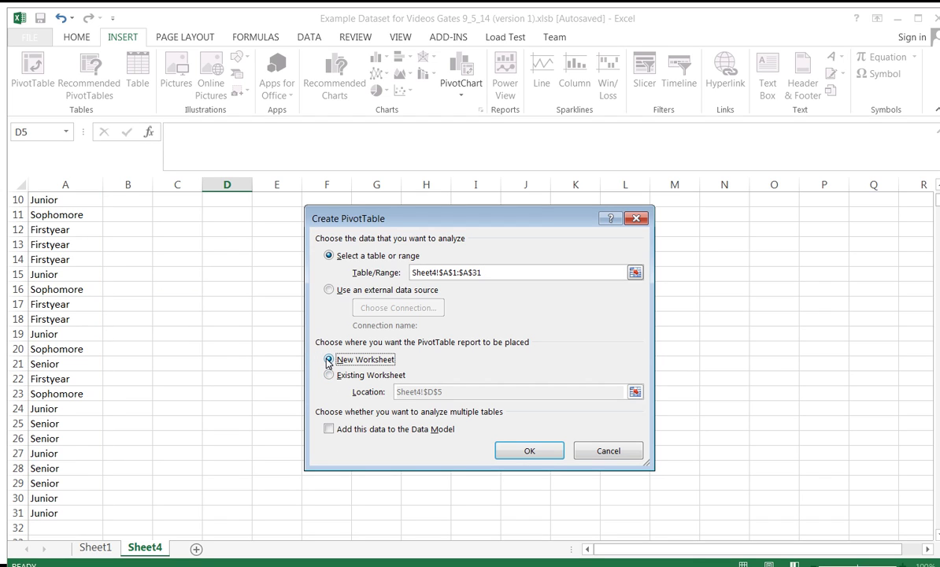
left_click(542, 450)
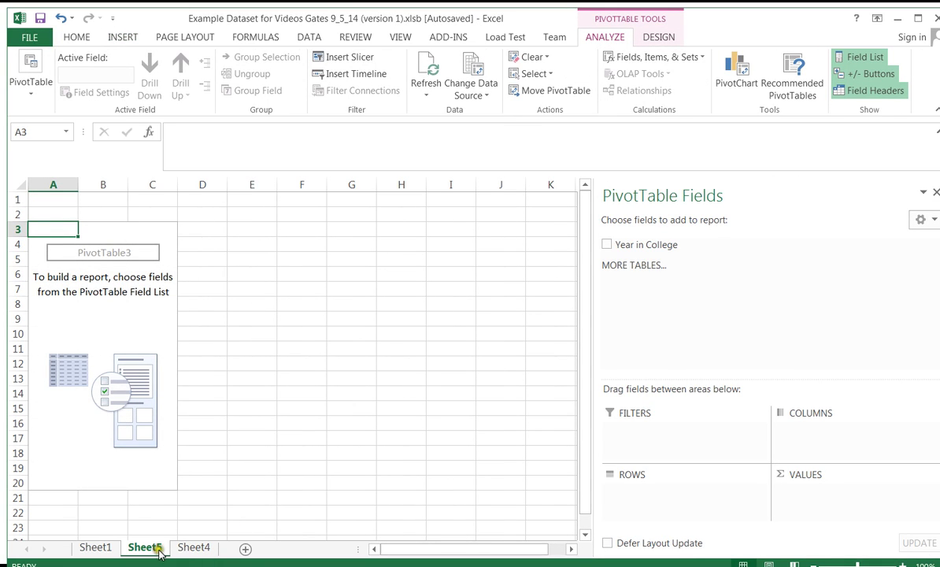
- Review the full dataset on Sheet1, the empty PivotTable on Sheet5 and the Year in College heading on Sheet4
left_click(97, 549)
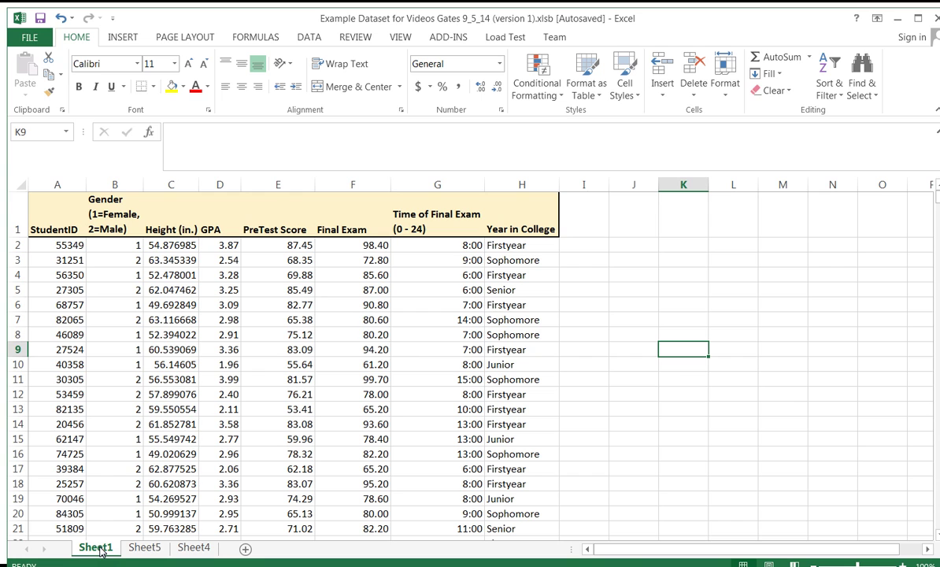
left_click(197, 549)
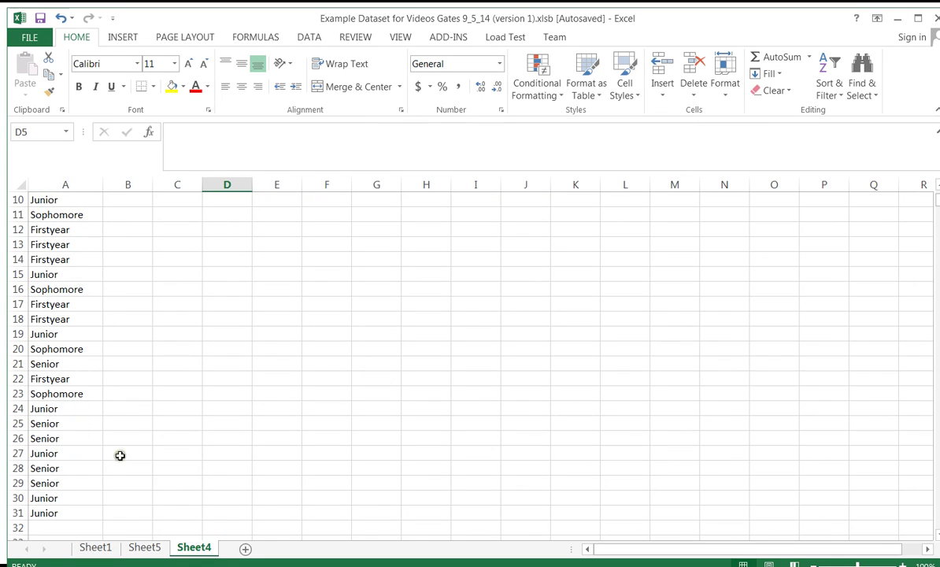
left_click(151, 548)
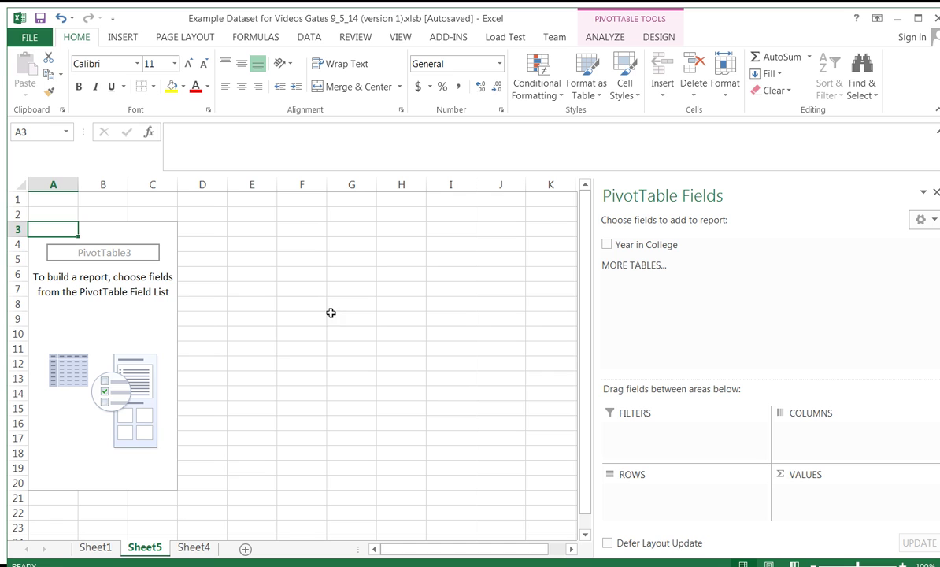
left_click(193, 548)
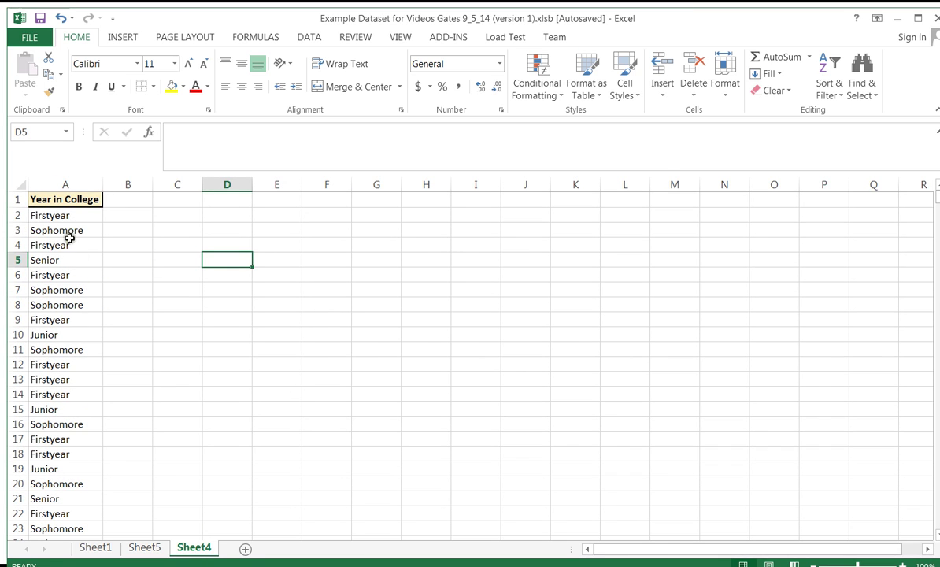
left_click(66, 201)
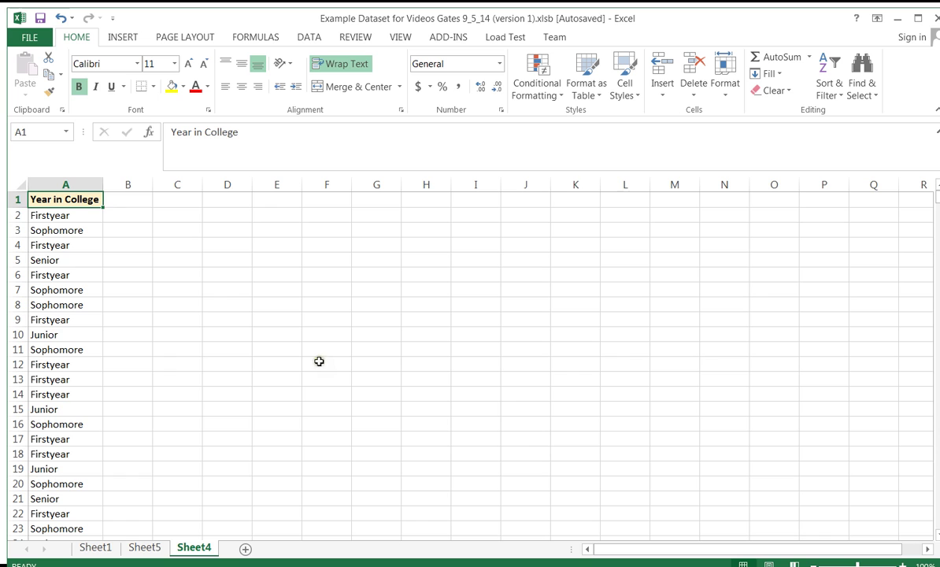
- Add the Year in College field to the rows of the Sheet5 PivotTable and check each category label
left_click(144, 548)
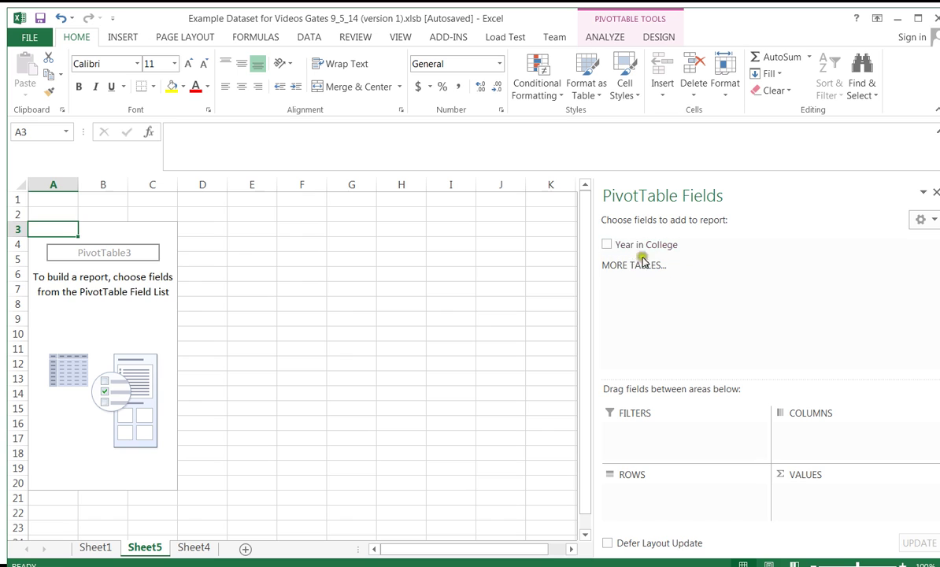
left_click(615, 246)
left_click(607, 246)
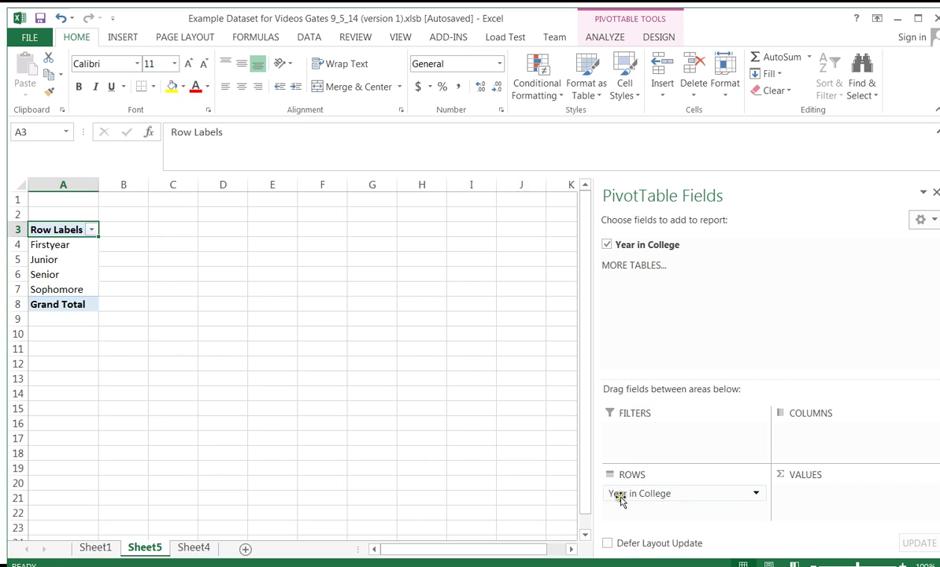
left_click(61, 246)
left_click(49, 260)
left_click(47, 274)
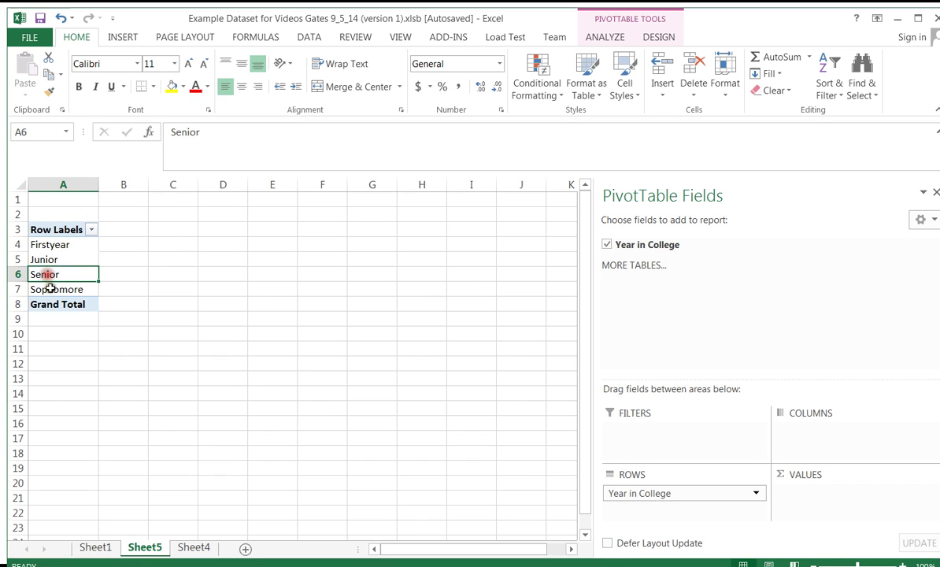
left_click(52, 289)
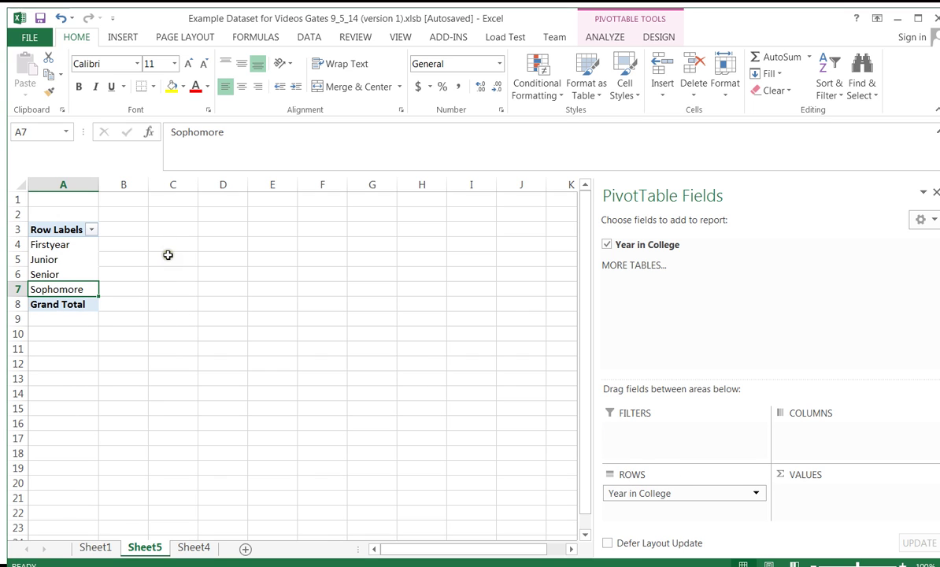
- Reorder the PivotTable rows as Firstyear, Sophomore, Junior, Senior by moving Senior to the end and Junior below Sophomore
left_click(47, 274)
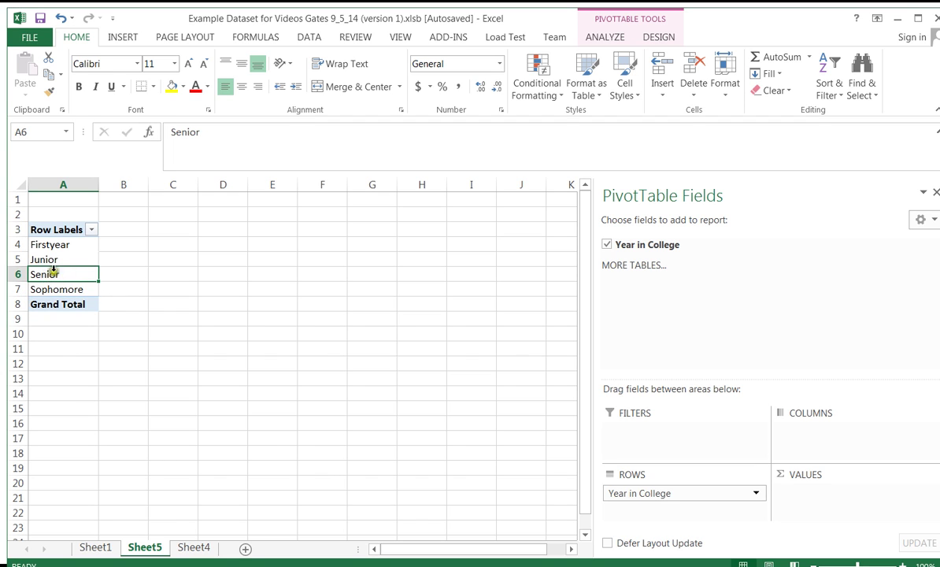
right_click(55, 274)
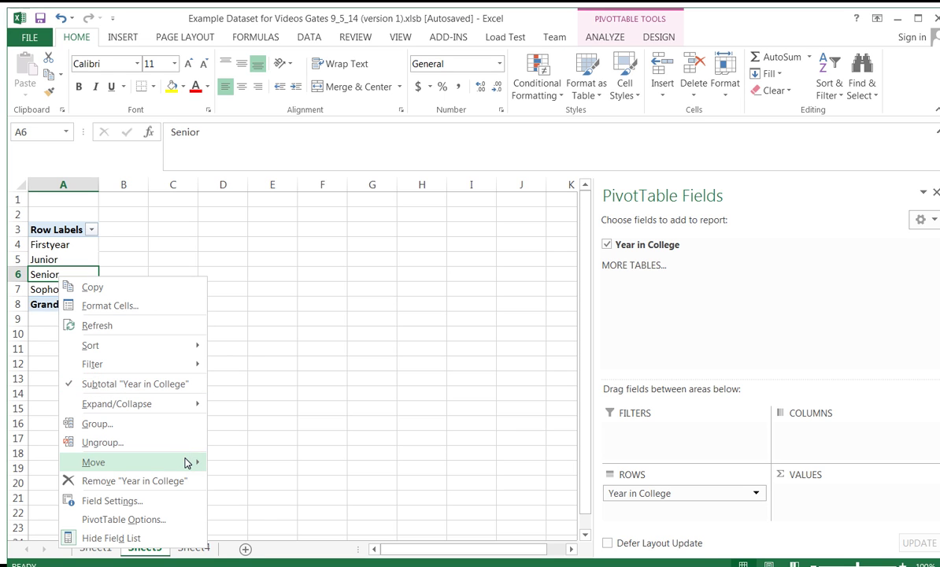
left_click(257, 465)
left_click(60, 259)
right_click(48, 259)
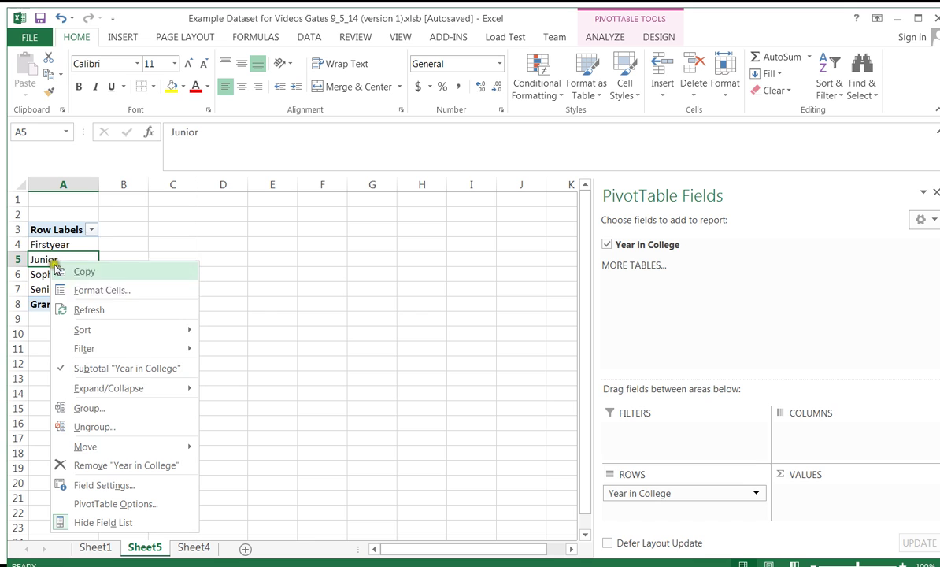
mouse_move(169, 453)
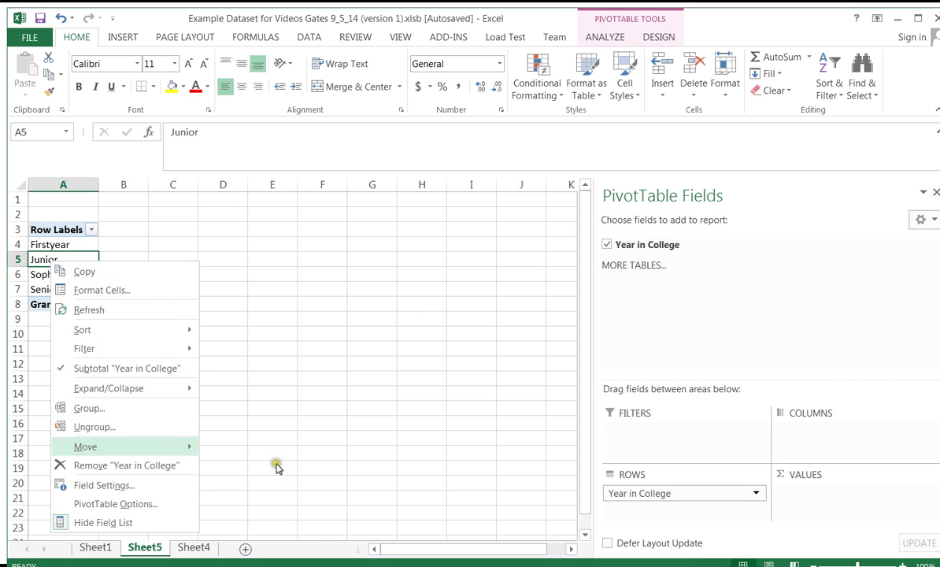
left_click(271, 463)
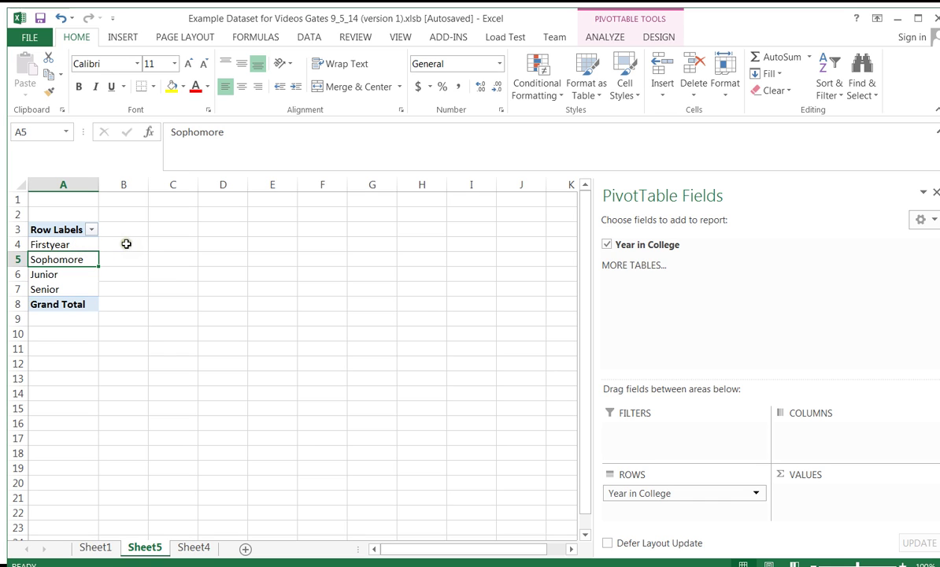
- Examine cells B4 to B7 beside the category labels, where the counts belong
left_click(126, 245)
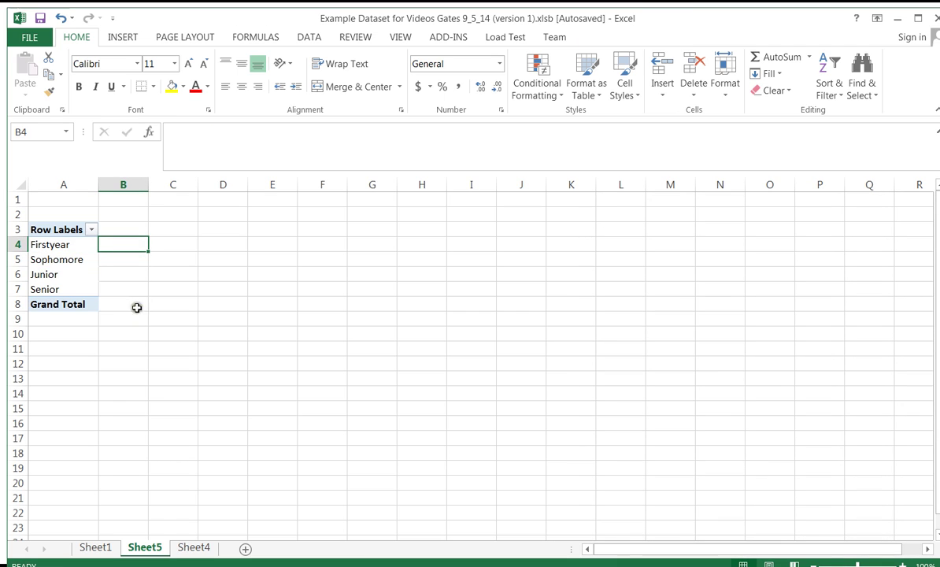
left_click(128, 258)
left_click(133, 277)
left_click(135, 289)
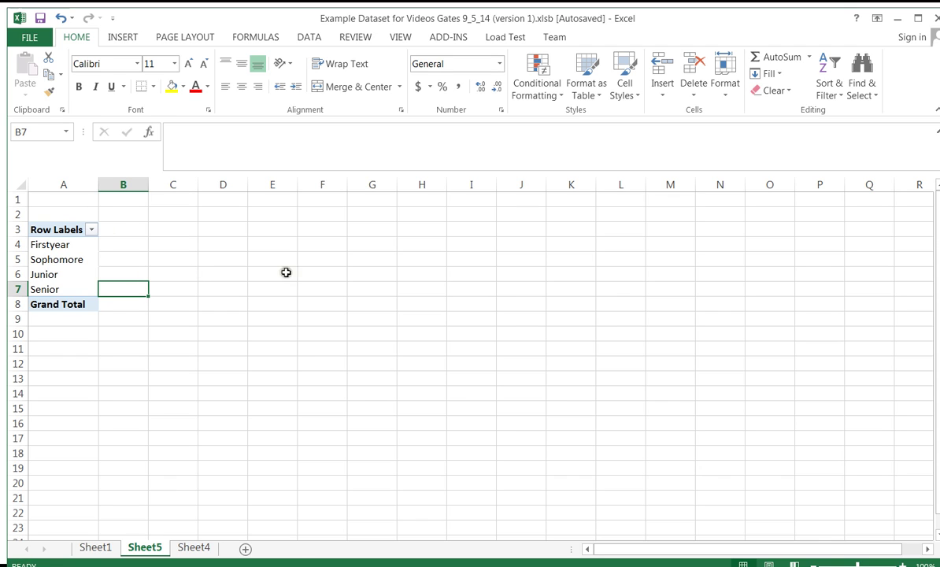
left_click(373, 256)
left_click(327, 242)
left_click(156, 260)
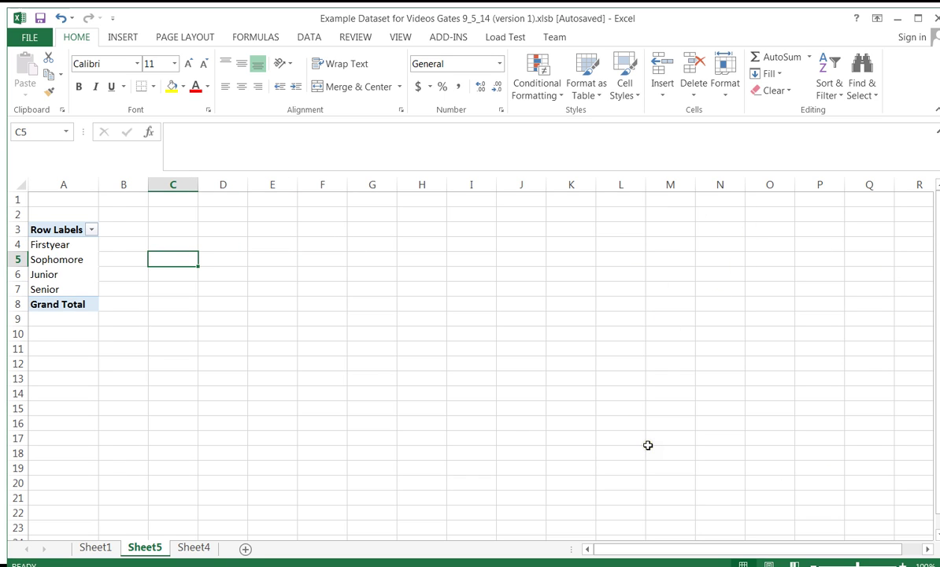
- Add Year in College to the PivotTable values as a count and check the Firstyear count cell
left_click(55, 263)
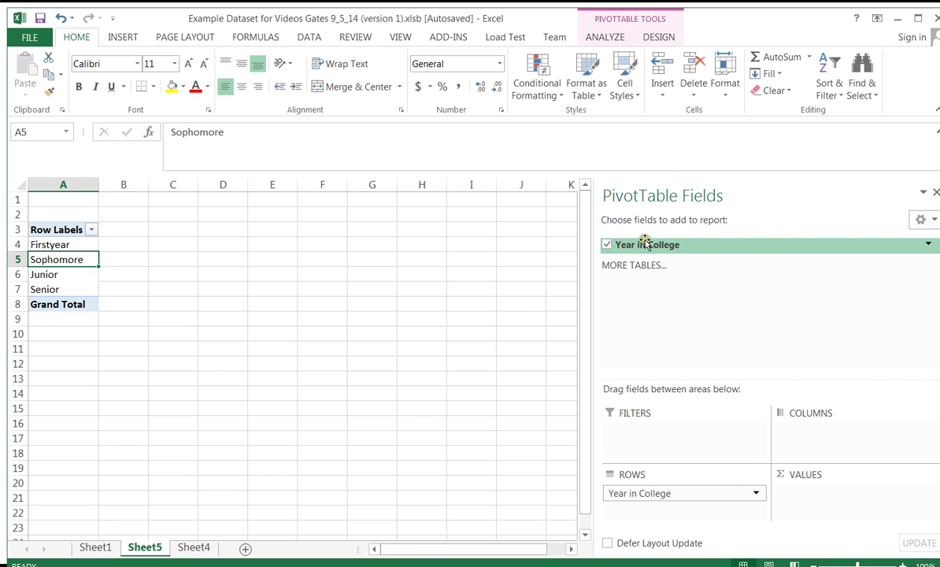
left_click_drag(642, 247, 831, 496)
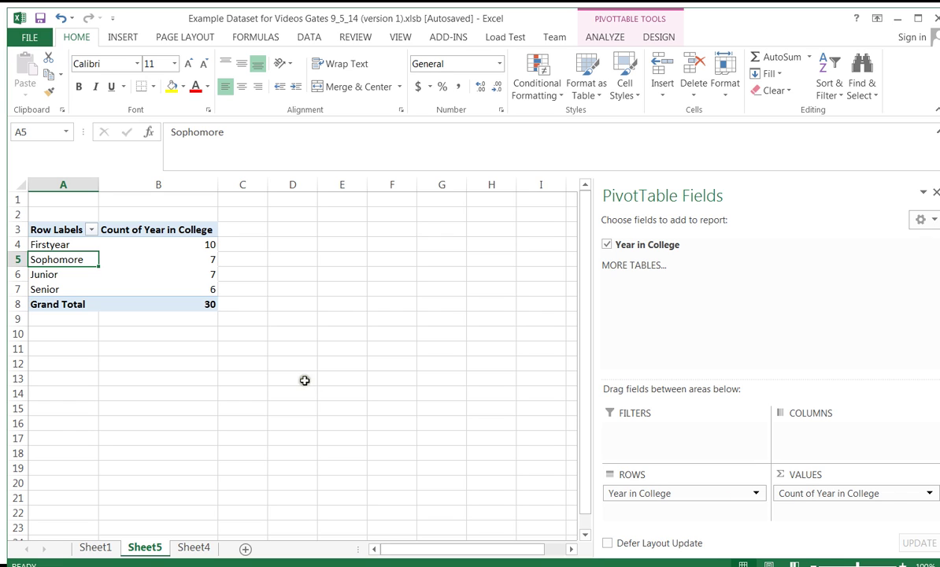
left_click(144, 245)
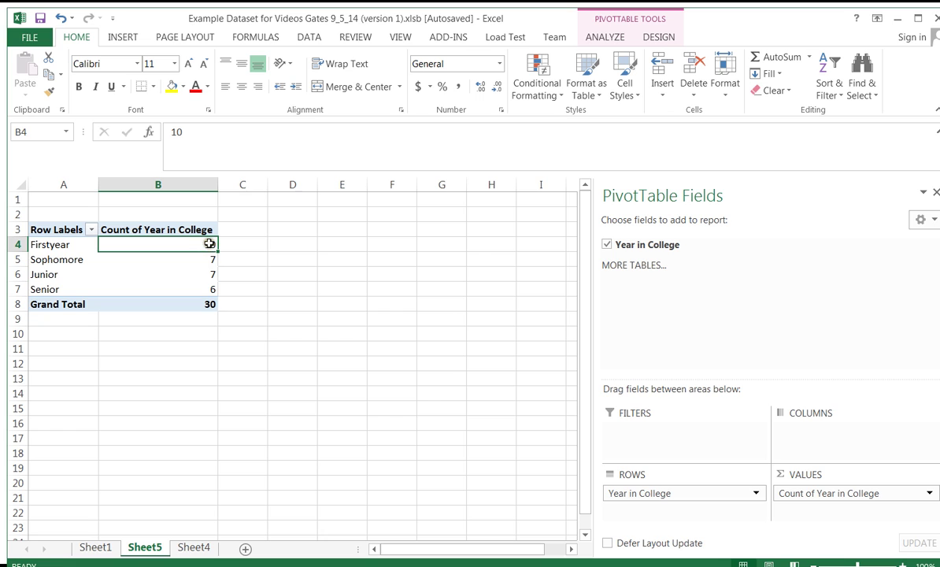
- Check the count cells for Sophomore, Junior and Senior in the PivotTable
left_click(194, 259)
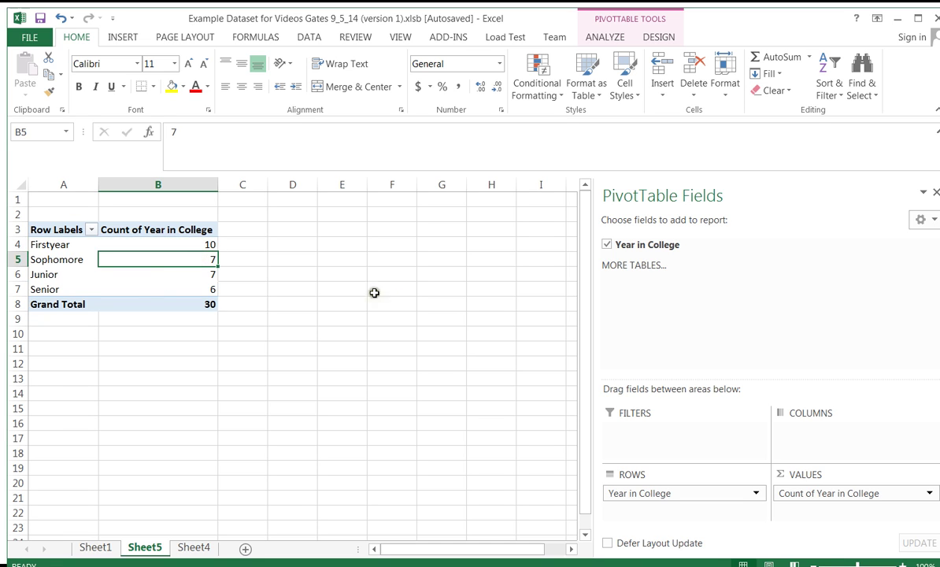
left_click(172, 273)
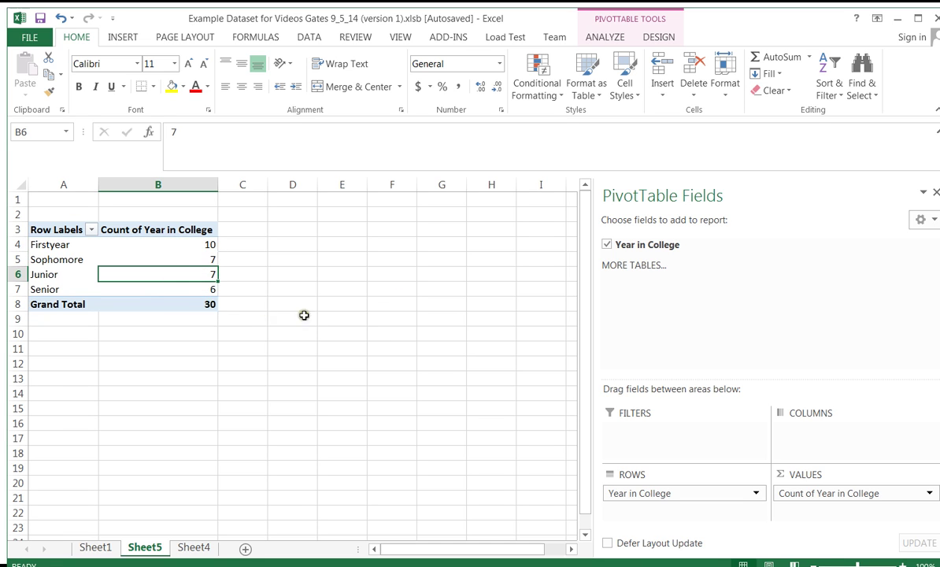
left_click(166, 293)
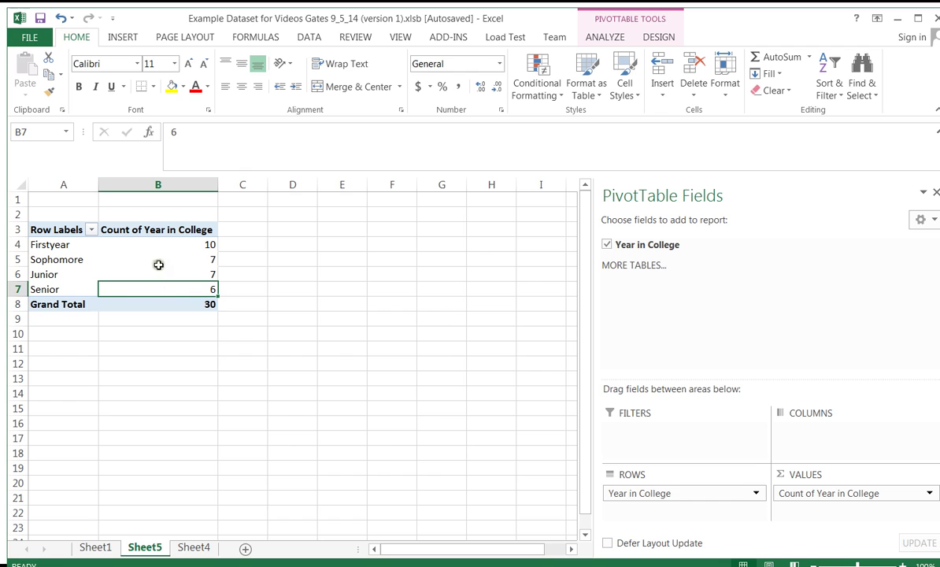
- Review the calculation types available for summarising the Year in College value field and keep Count
left_click(930, 494)
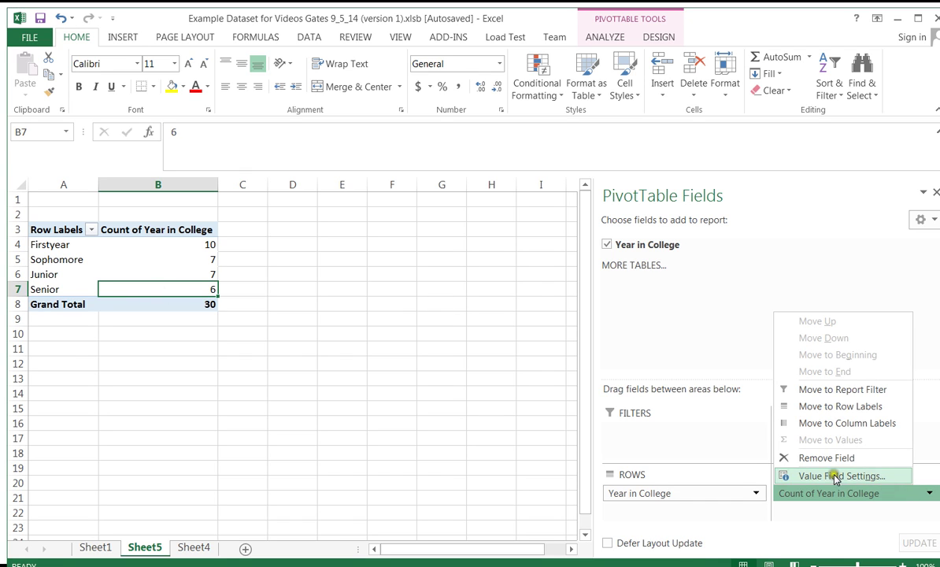
left_click(861, 478)
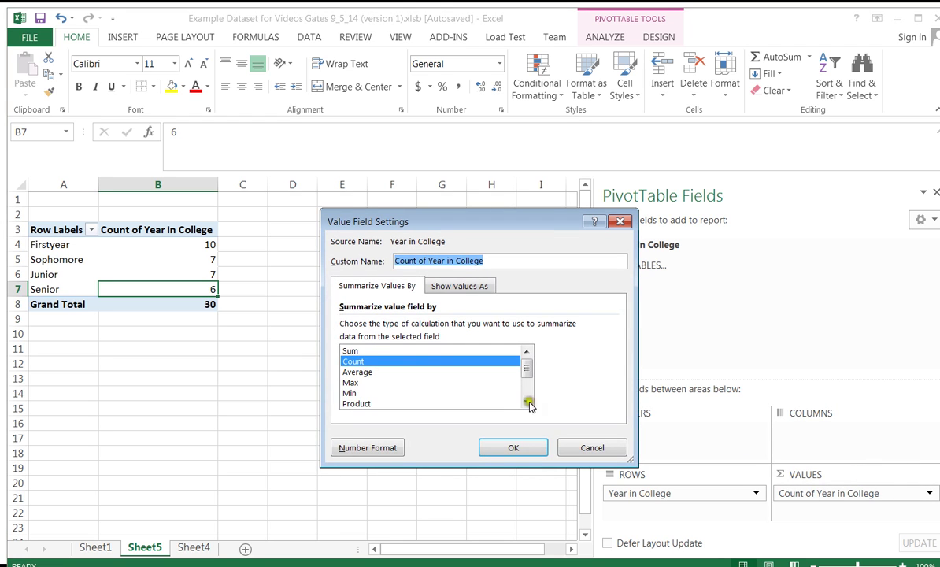
left_click(352, 350)
left_click(372, 372)
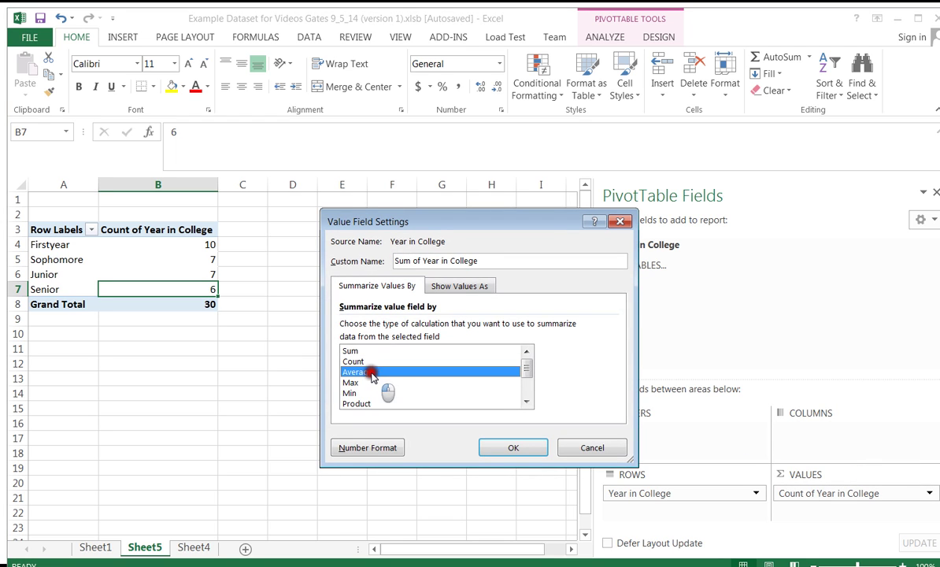
left_click(352, 383)
left_click(352, 393)
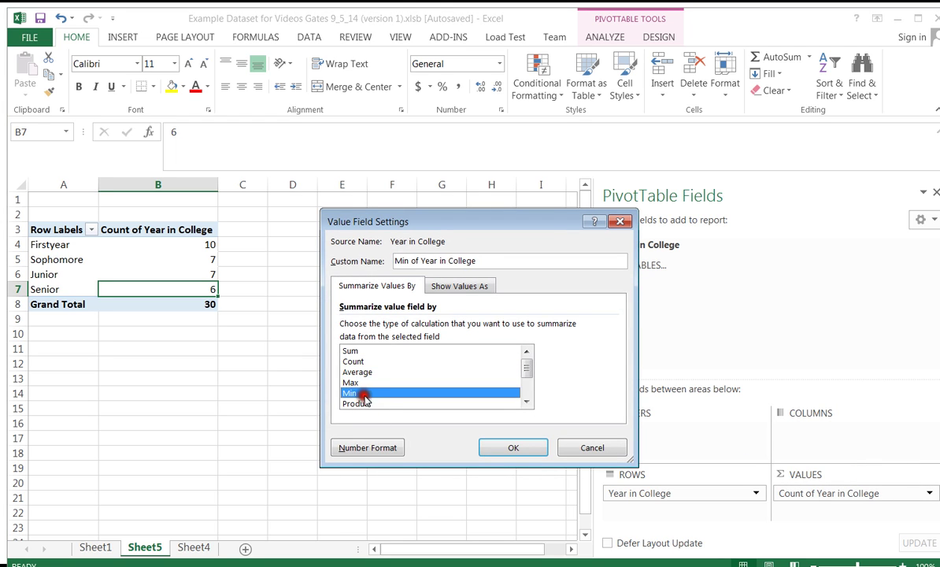
left_click(528, 406)
double_click(529, 407)
left_click(529, 406)
left_click(528, 407)
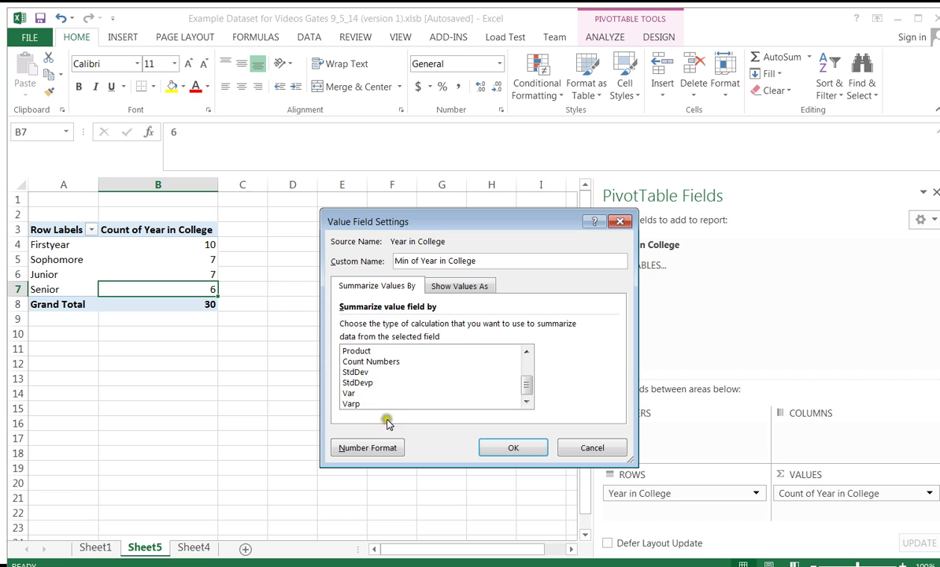
left_click(526, 390)
left_click_drag(526, 390, 525, 355)
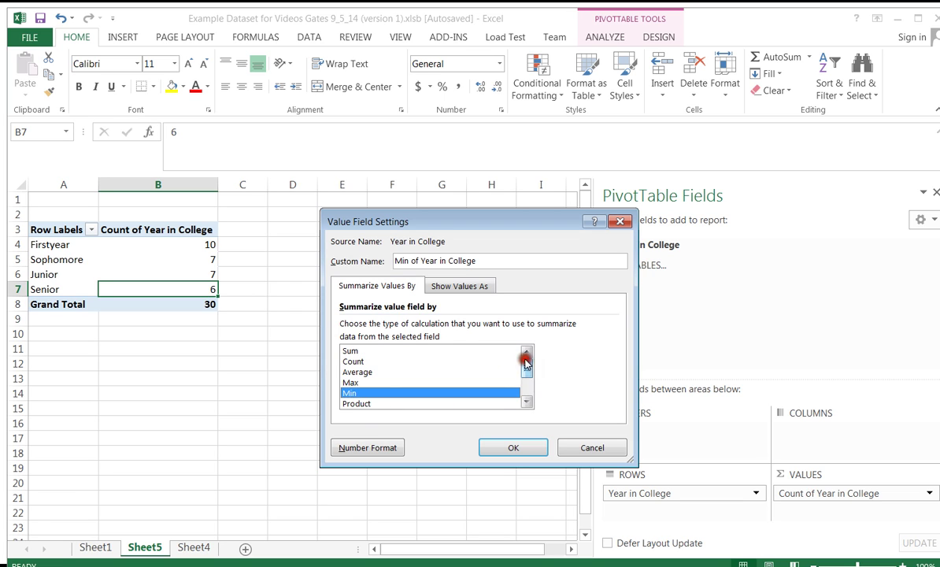
left_click(361, 363)
left_click(536, 446)
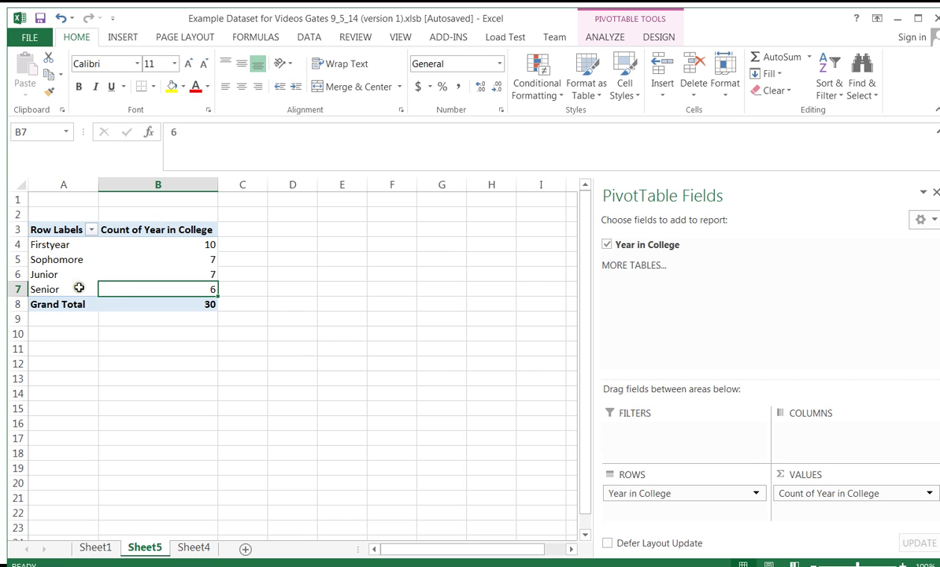
- Insert a column PivotChart from the Year in College counts, then move and enlarge it beside the row labels
left_click(124, 244)
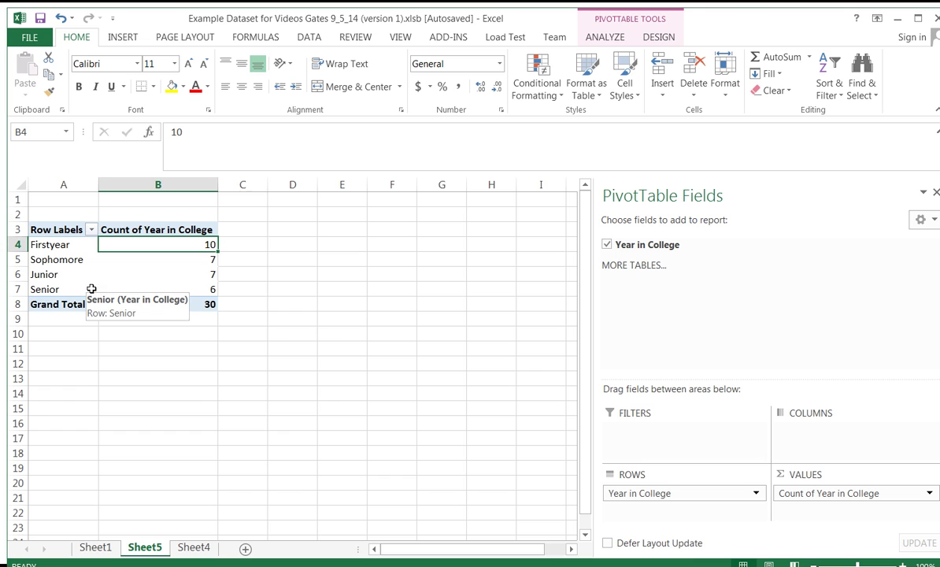
left_click(126, 38)
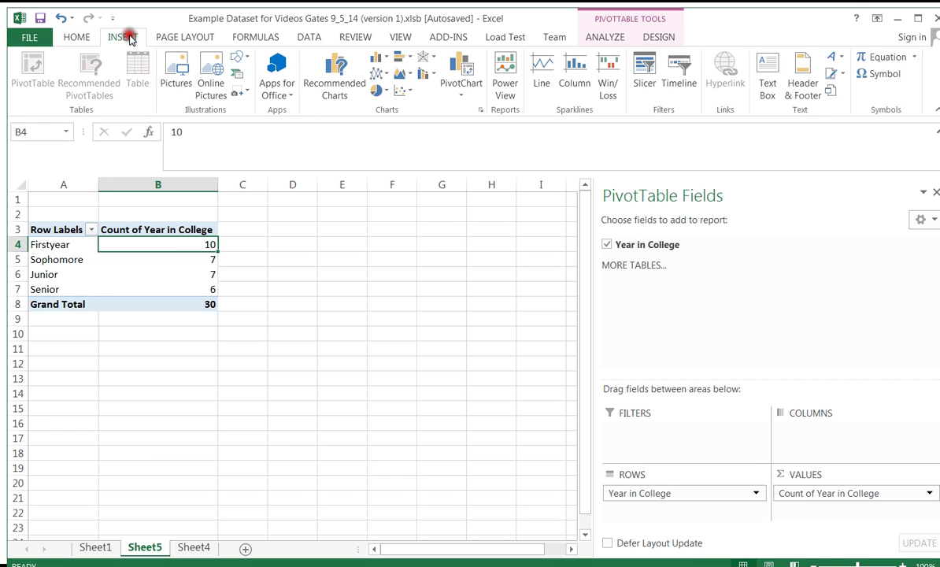
left_click(388, 63)
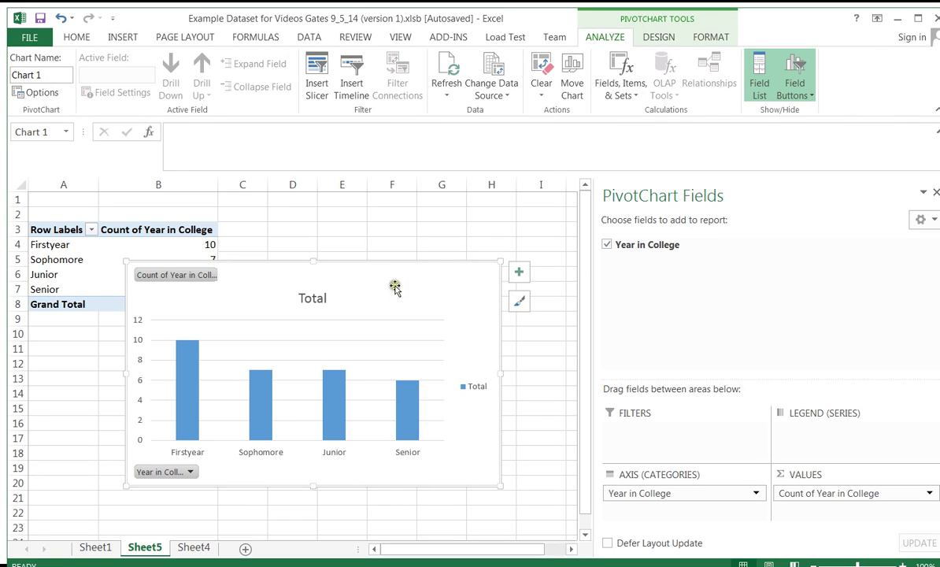
left_click_drag(395, 288, 426, 245)
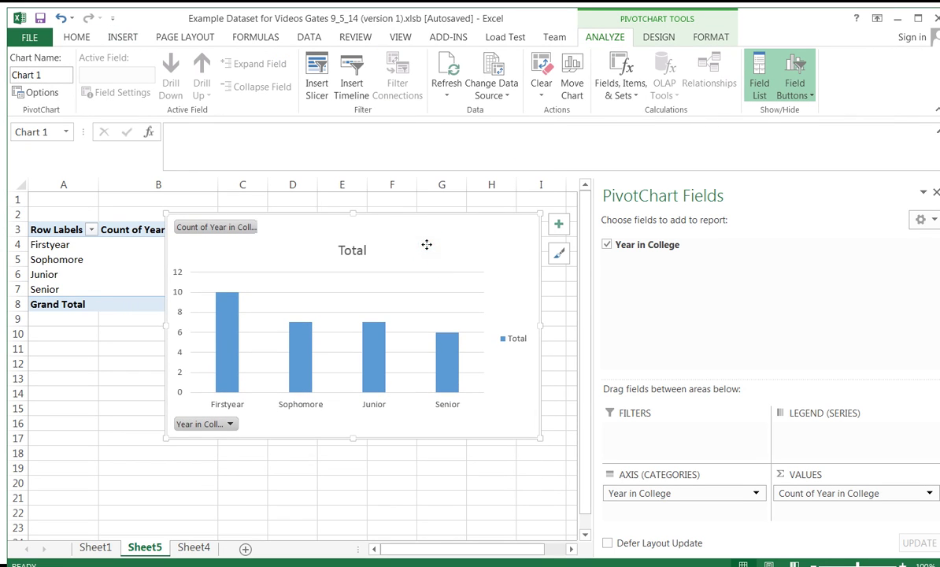
left_click_drag(165, 438, 94, 491)
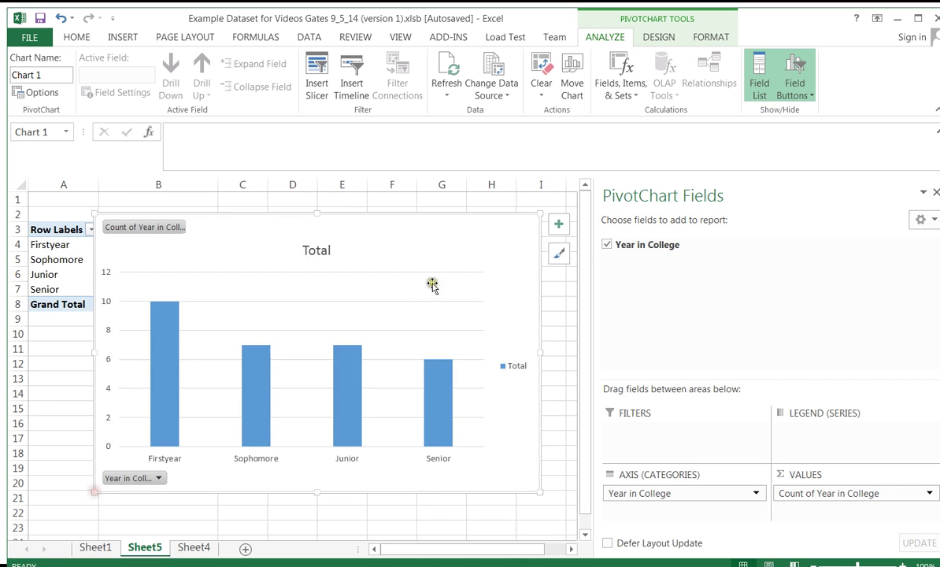
- Change the chart title to "Year In College"
left_click(315, 251)
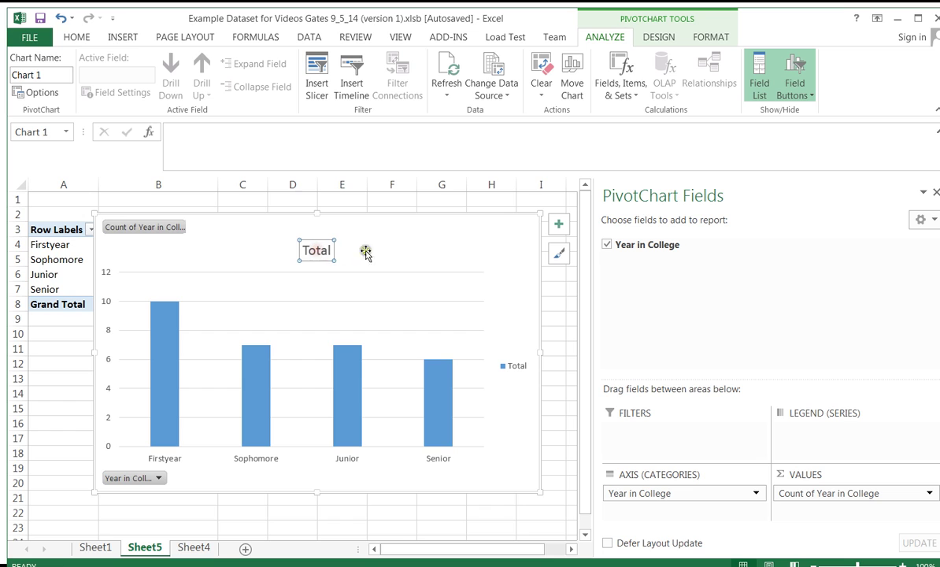
type("Year In College")
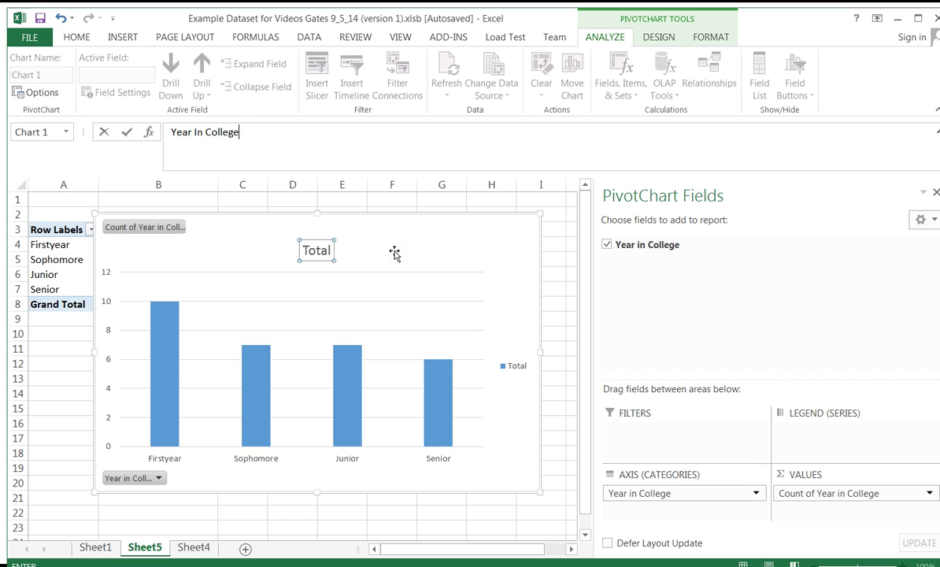
key("Return")
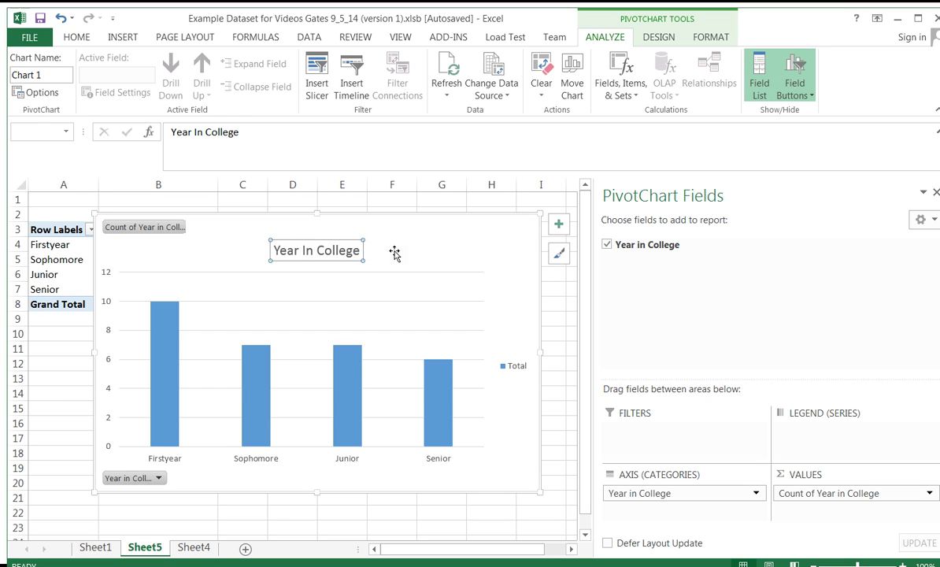
left_click(519, 369)
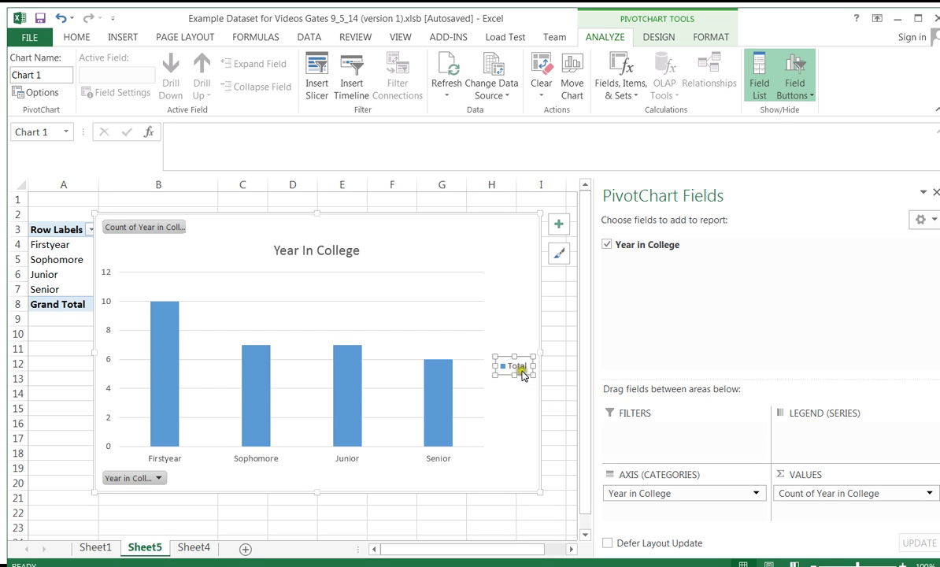
- Add data labels to the columns of the chart
left_click(164, 323)
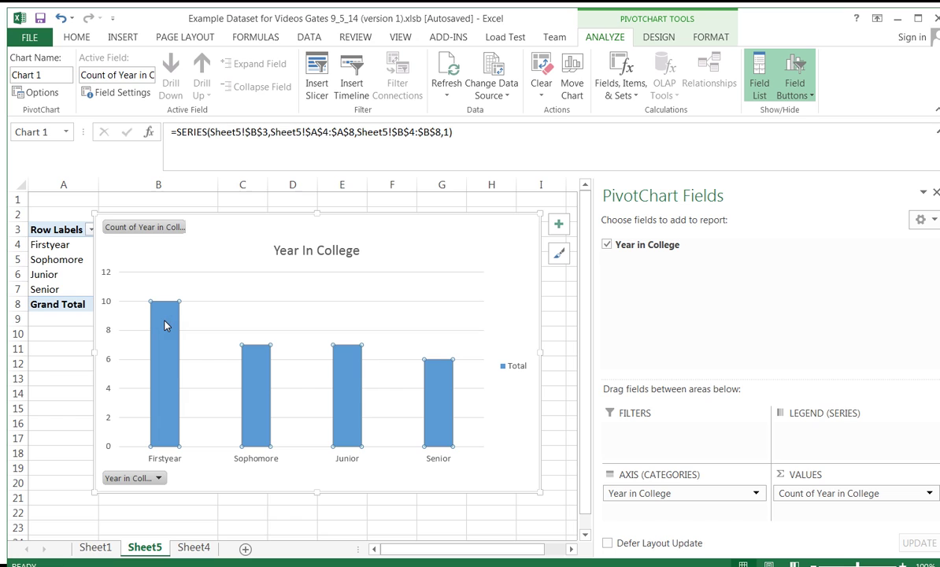
right_click(165, 325)
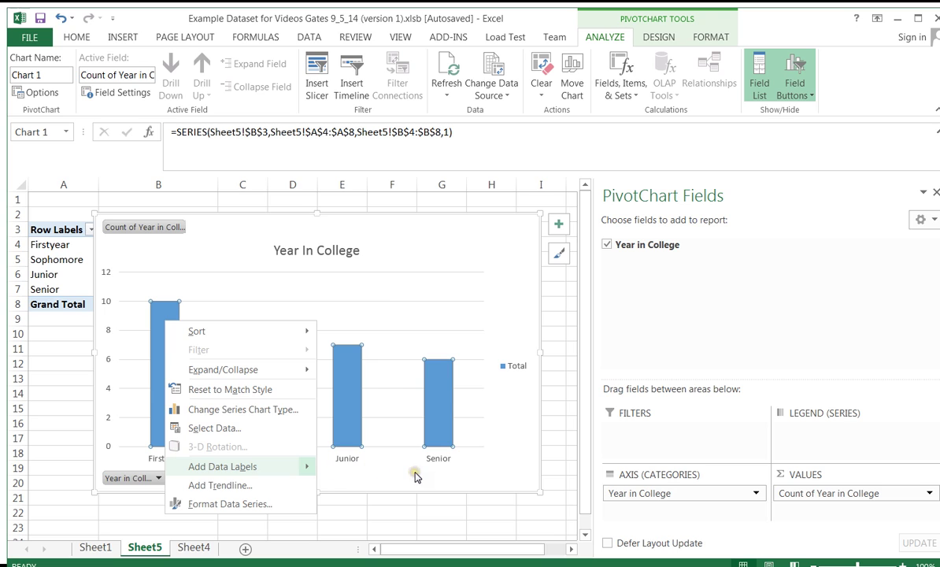
key("Return")
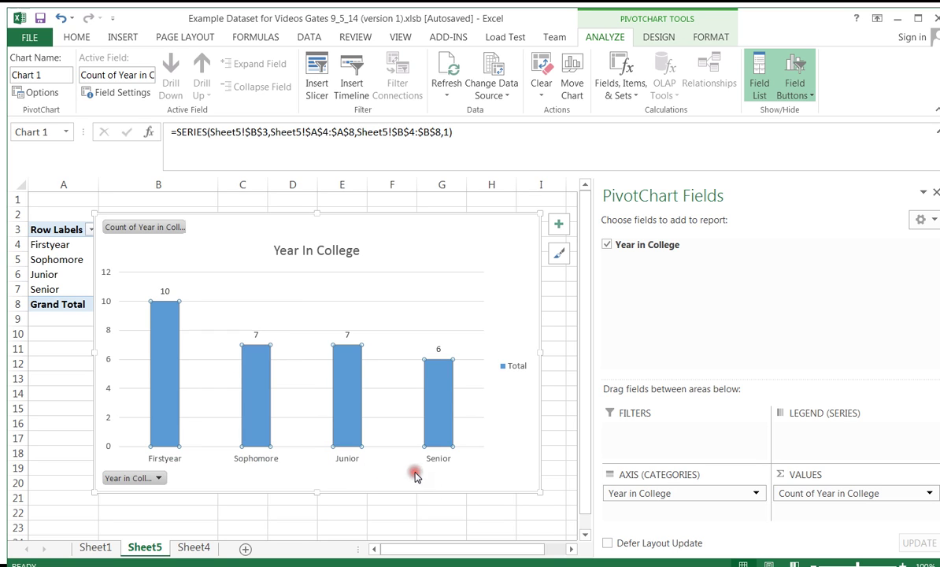
- Format the chart's data labels as 12 pt bold red text
left_click(165, 291)
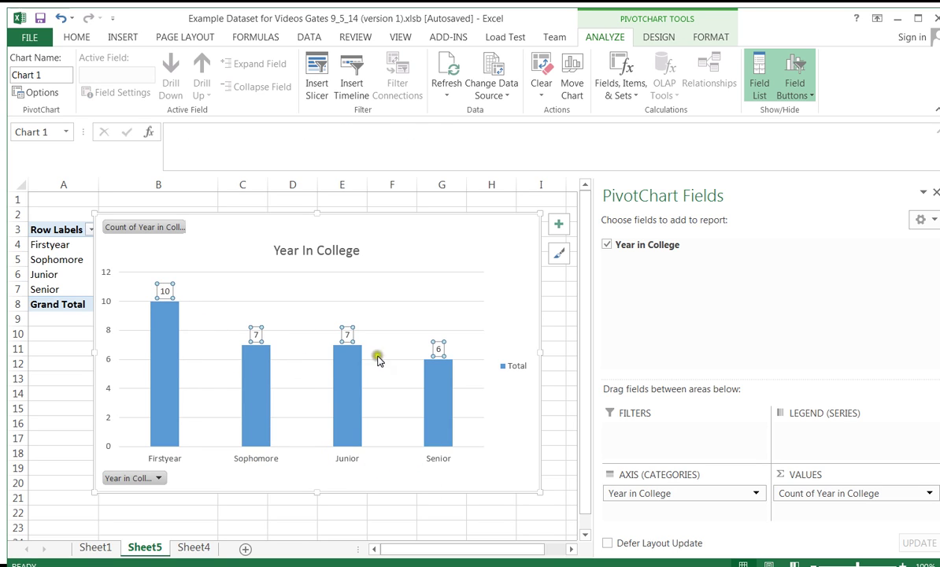
left_click(76, 37)
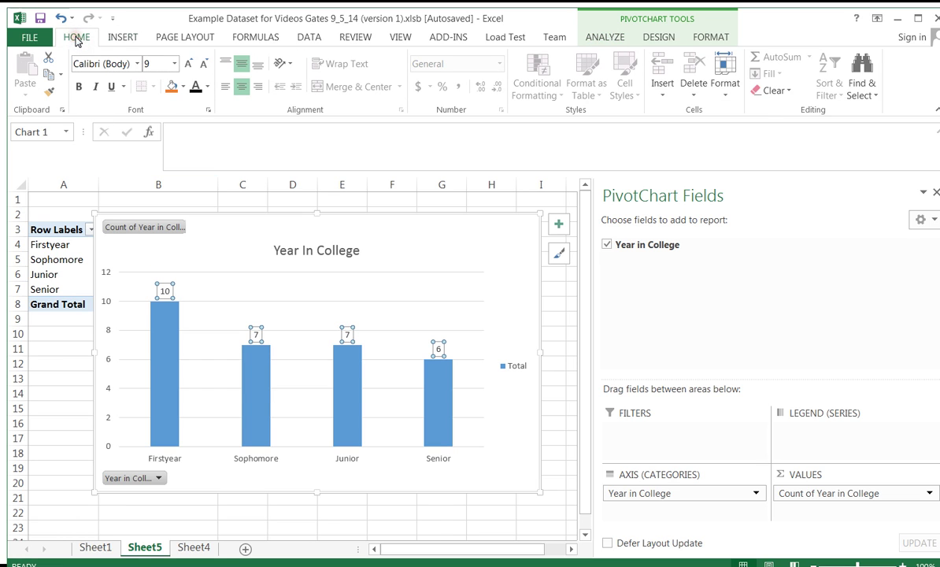
left_click(191, 64)
left_click(191, 65)
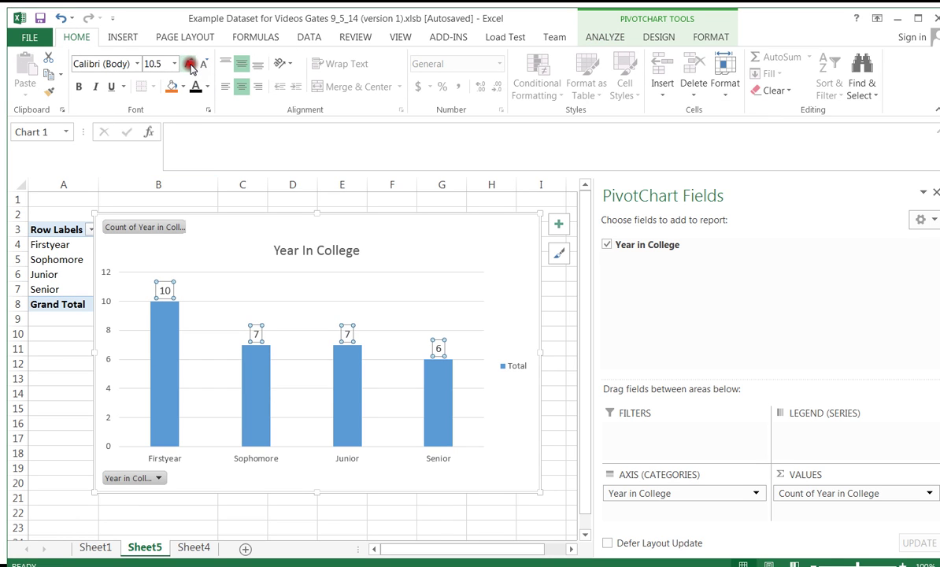
left_click(191, 65)
left_click(191, 64)
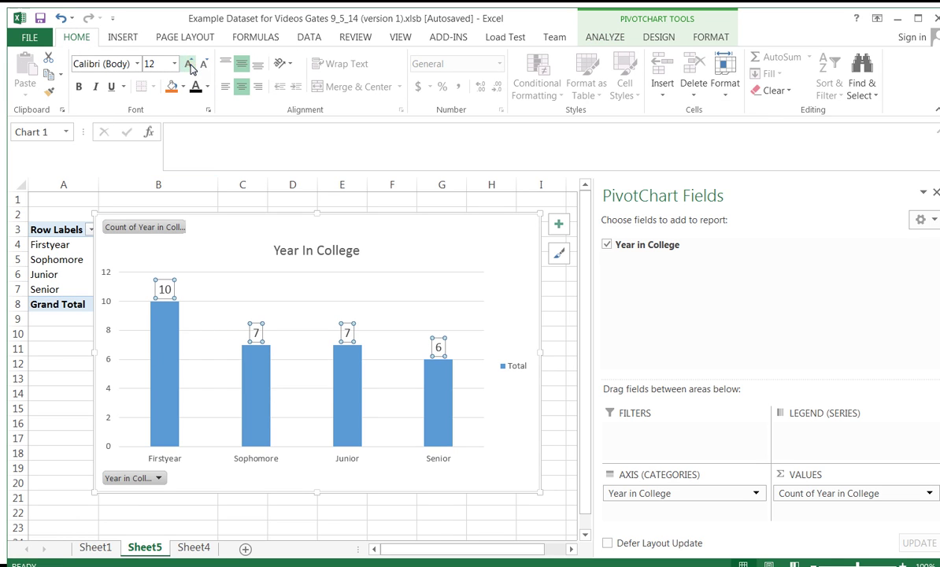
left_click(80, 88)
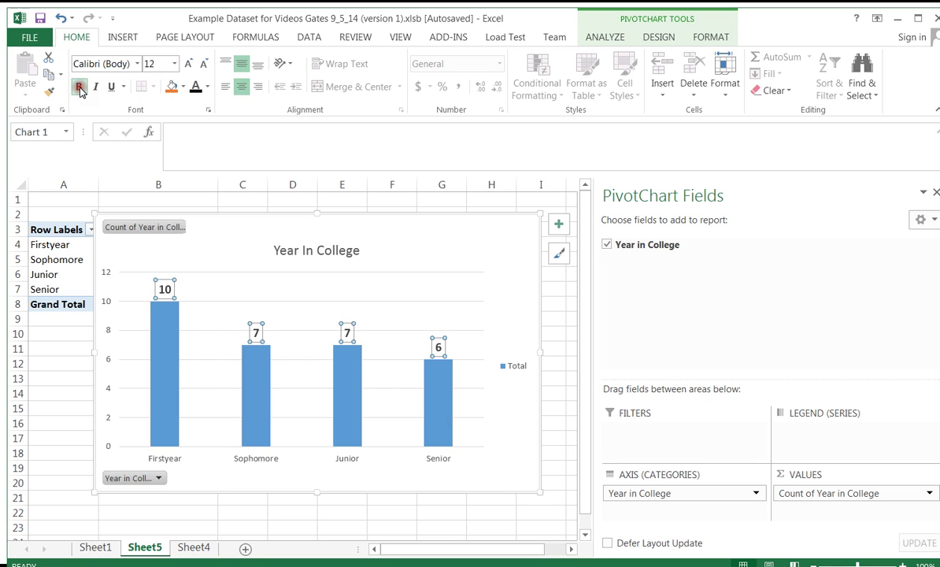
left_click(207, 87)
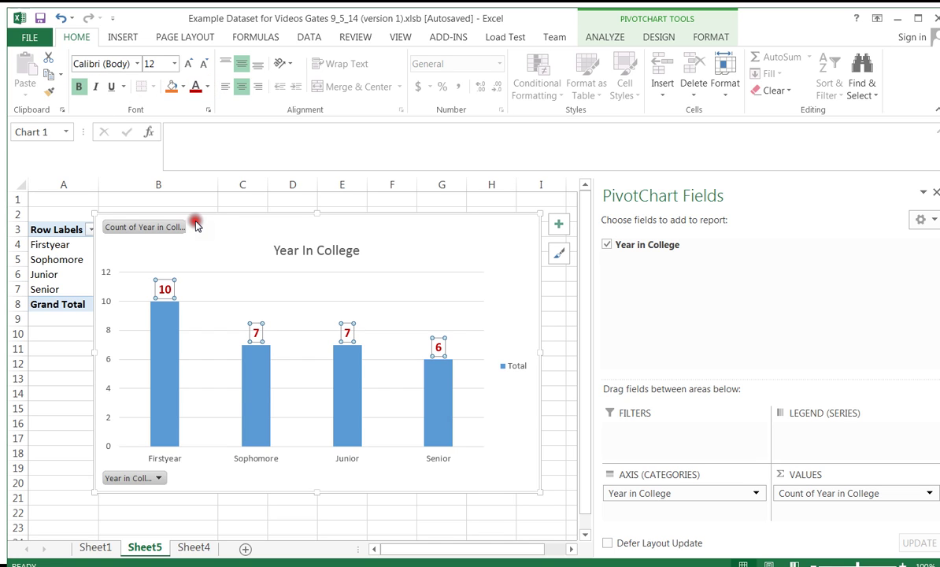
- Widen the chart columns by reducing the gap width to 57%, narrowing the PivotChart field list to keep the chart in view
left_click(162, 326)
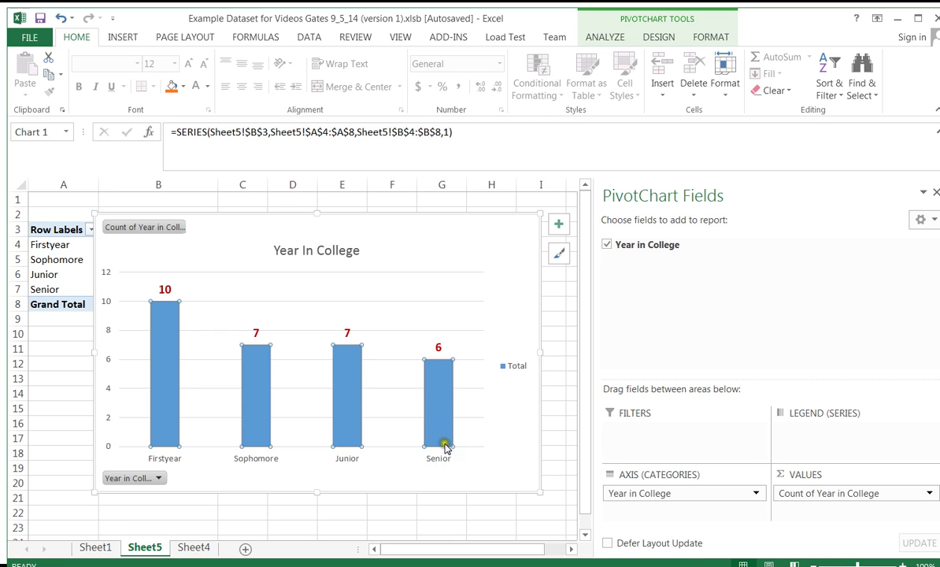
double_click(441, 391)
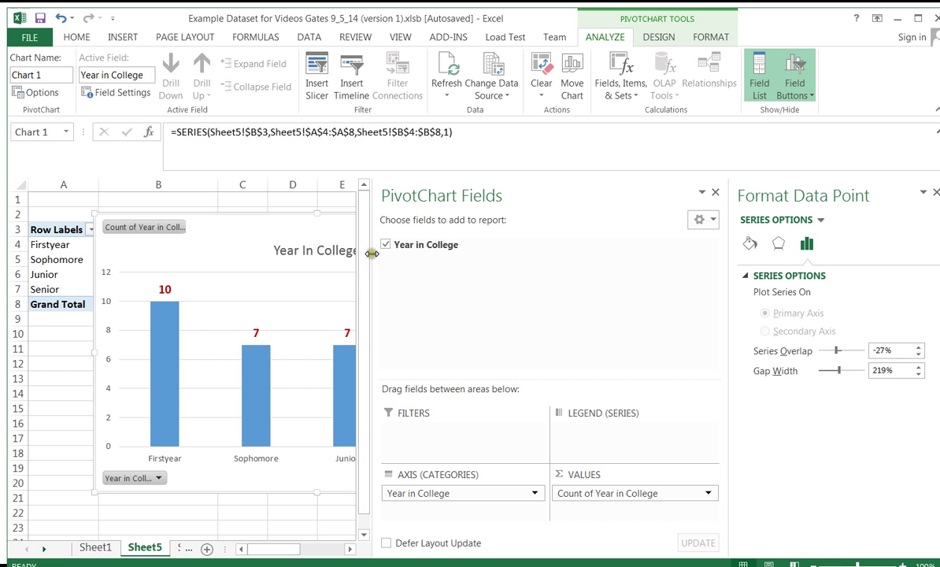
left_click_drag(370, 258, 604, 269)
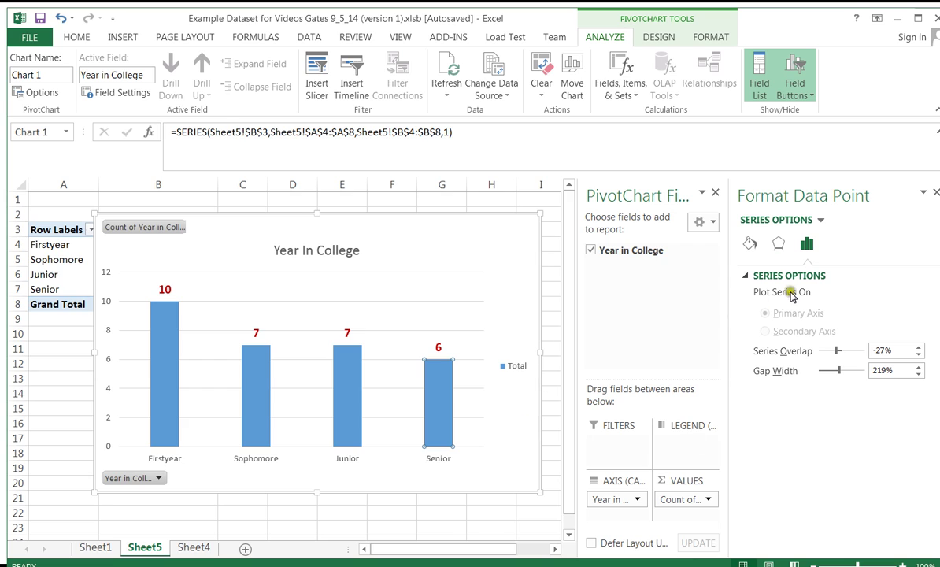
left_click(443, 402)
left_click_drag(842, 375, 828, 378)
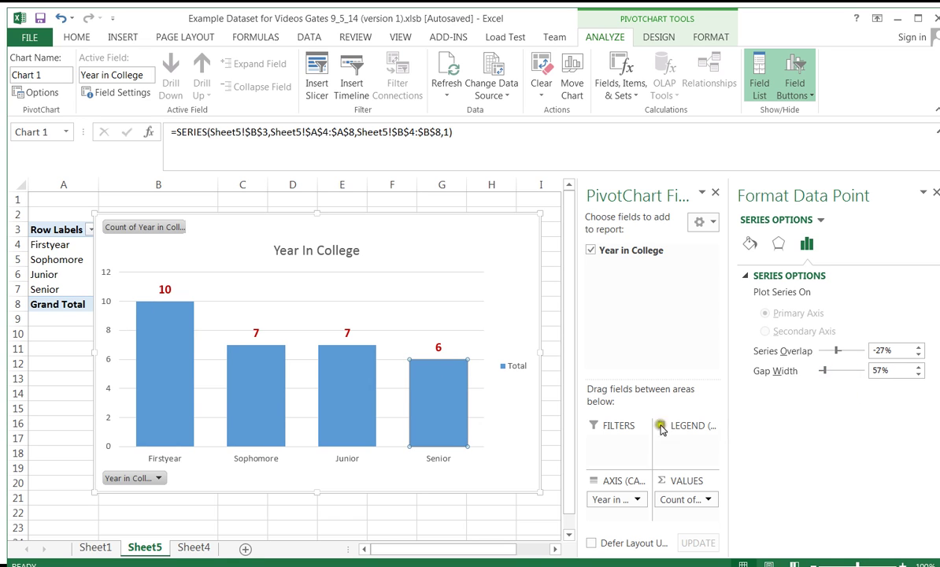
- Format the category axis labels as 12 pt bold text
left_click(413, 458)
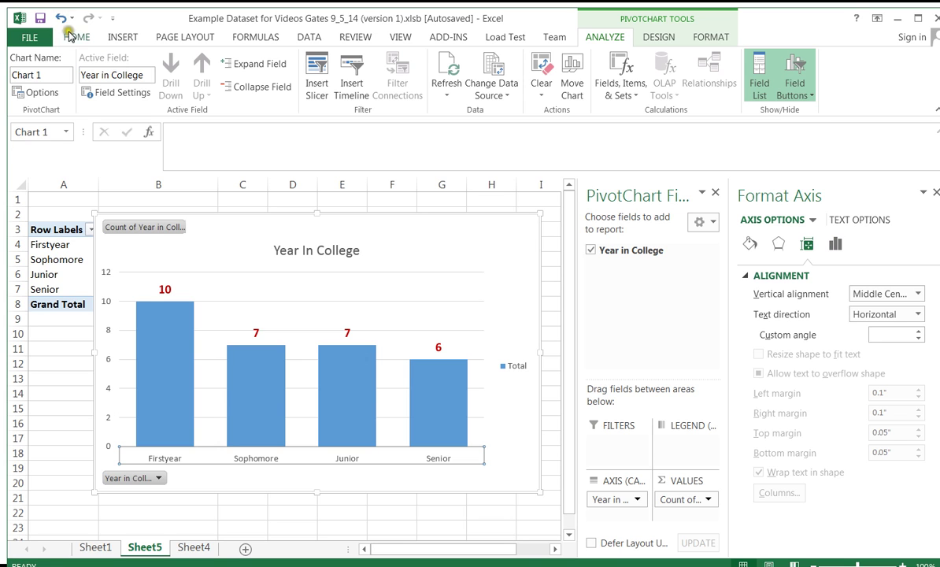
left_click(67, 33)
left_click(188, 67)
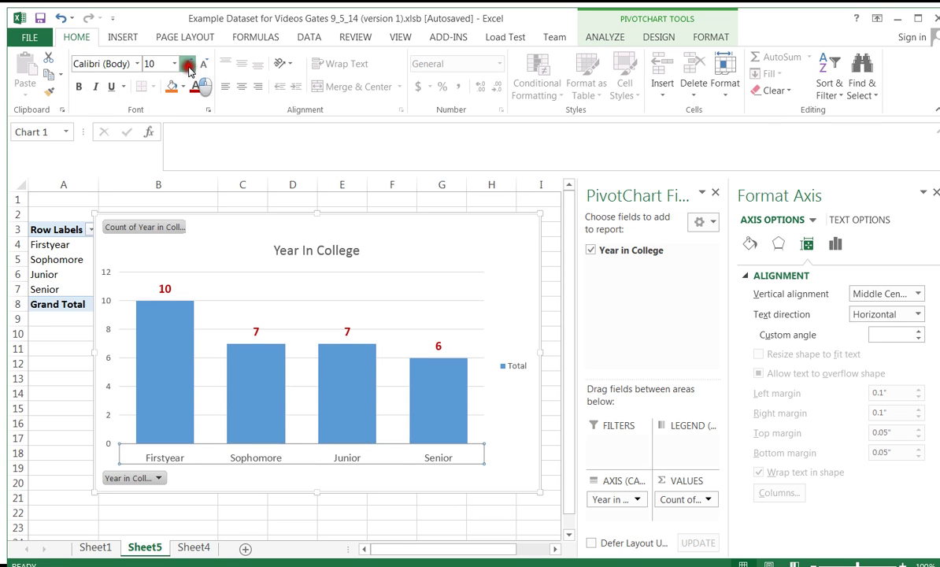
left_click(188, 68)
left_click(188, 68)
left_click(82, 88)
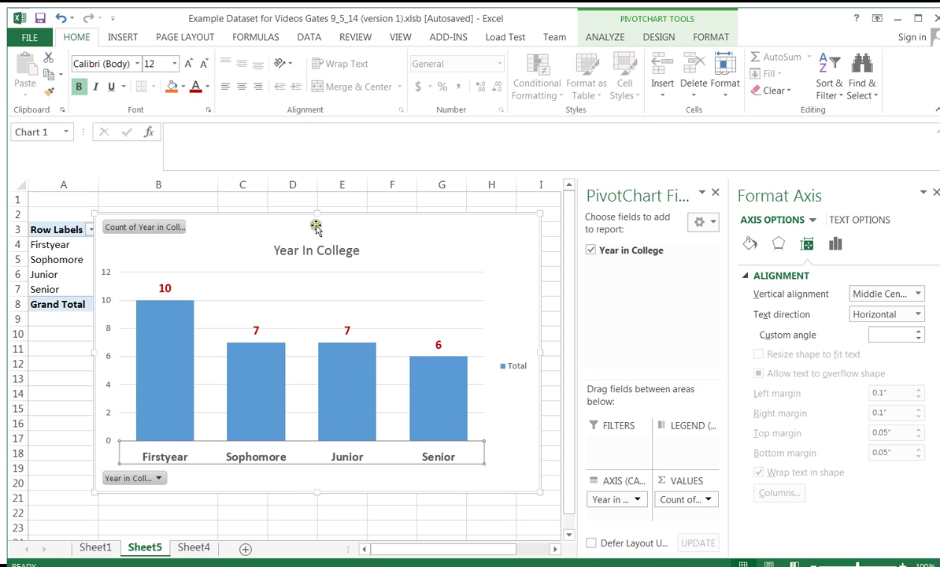
- Vary the fill colours of the chart's columns by point so each college year has its own colour
left_click(360, 385)
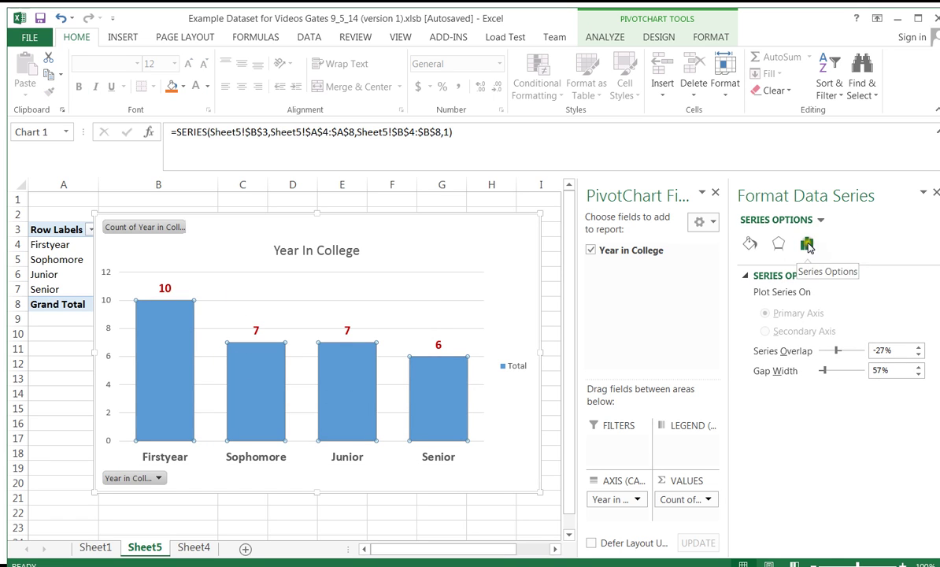
left_click(778, 243)
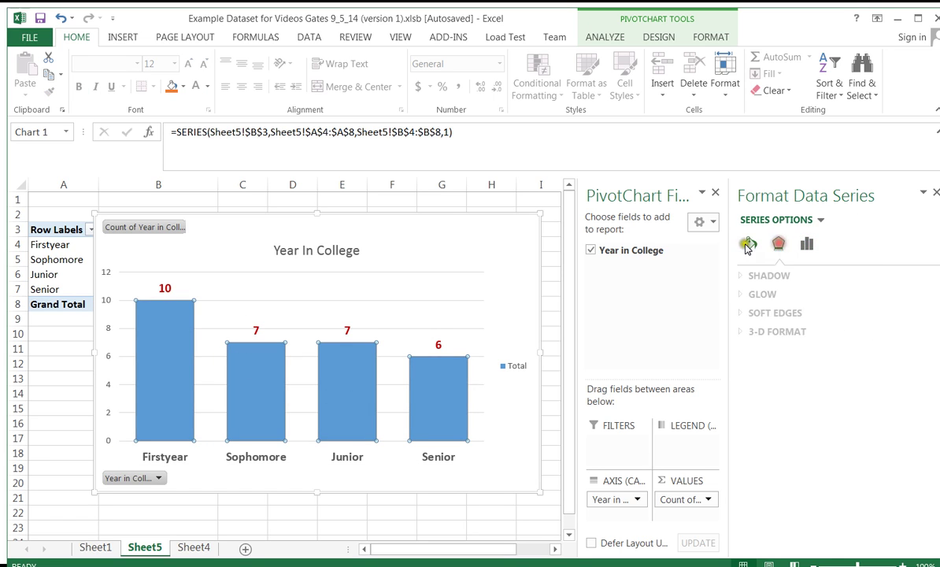
left_click(750, 244)
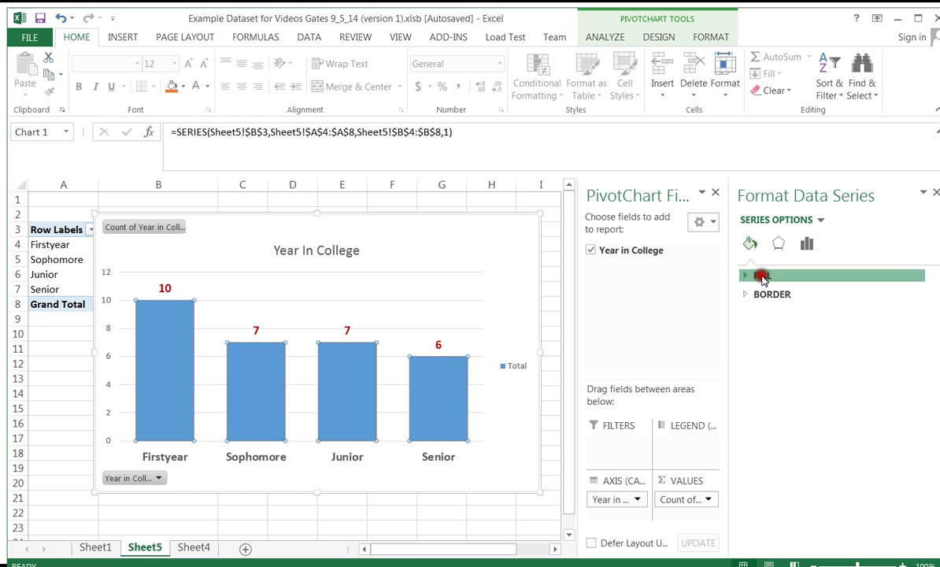
left_click(760, 276)
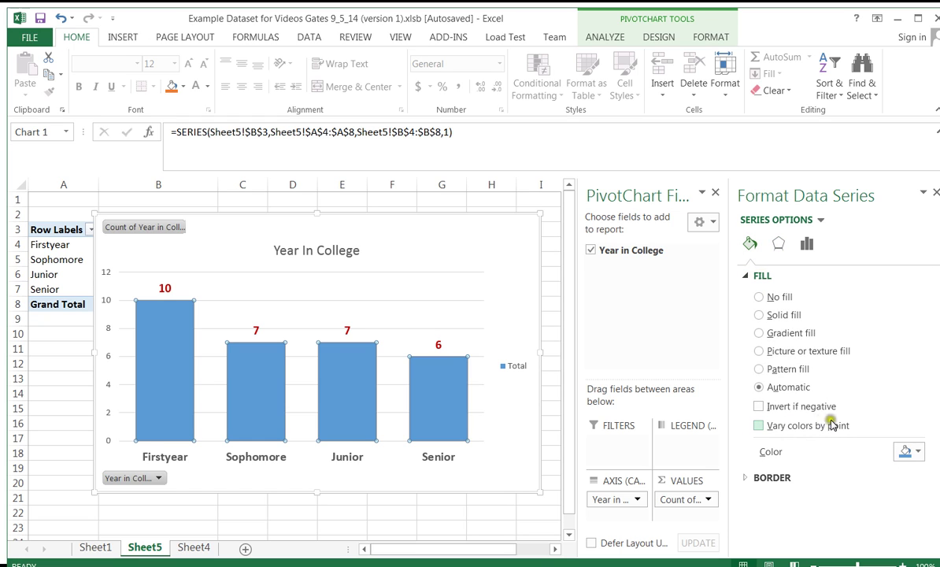
left_click(759, 425)
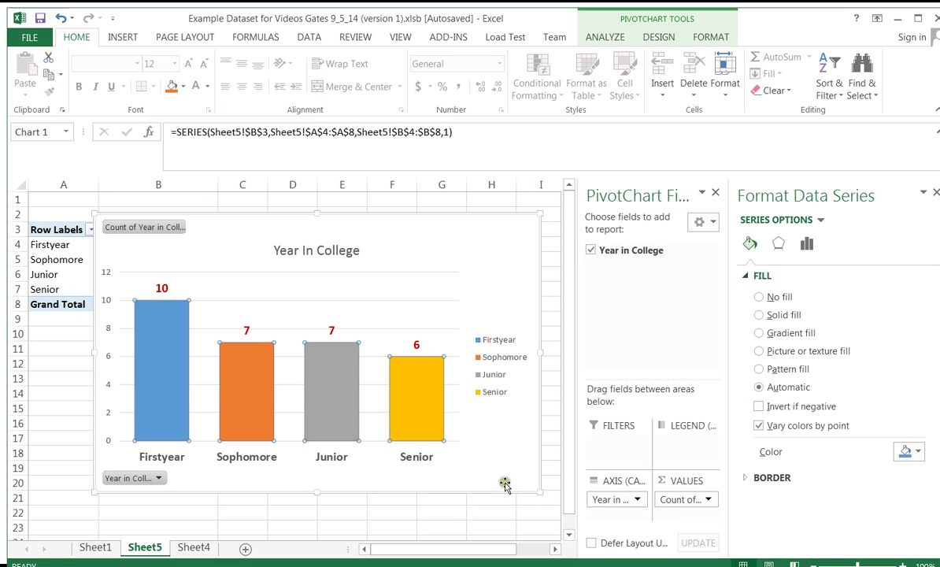
- Copy the whole Year In College chart into the blank Word document and return to the Excel workbook
left_click(524, 216)
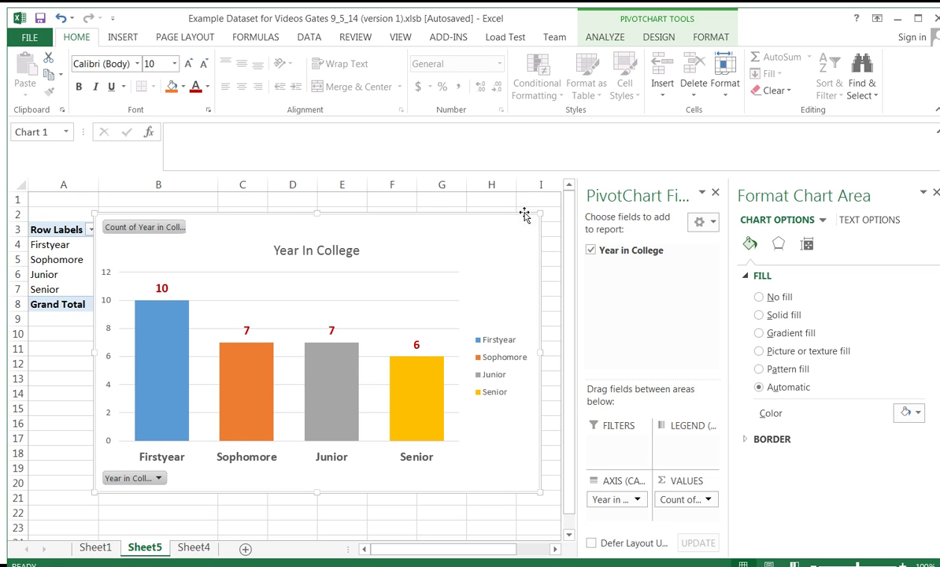
key("ctrl+c")
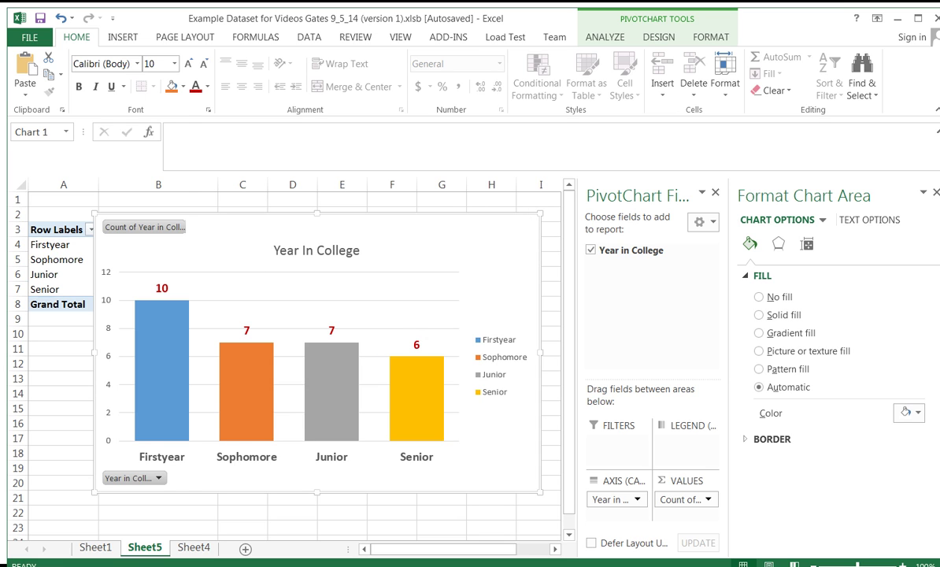
key("super")
key("Escape")
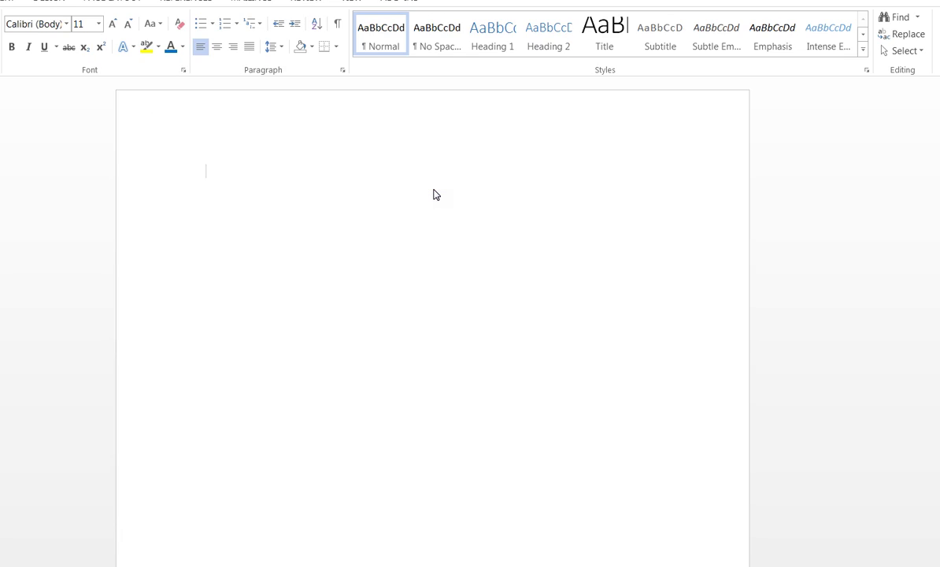
key("ctrl+v")
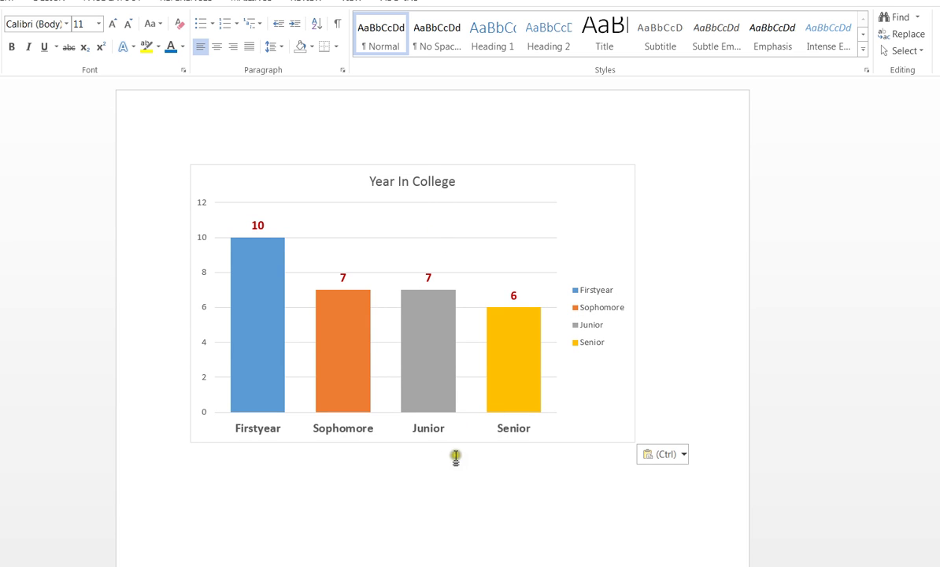
key("Return")
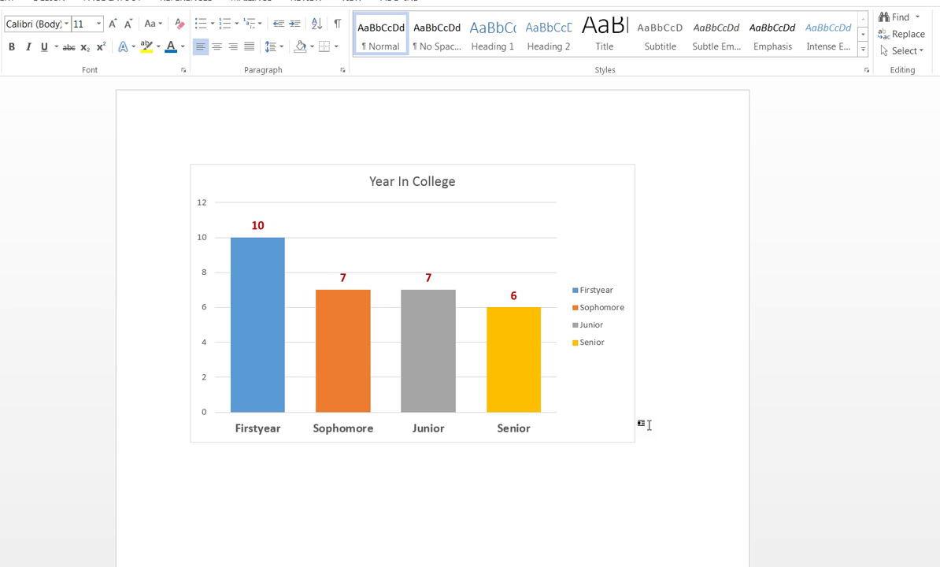
key("alt+Tab")
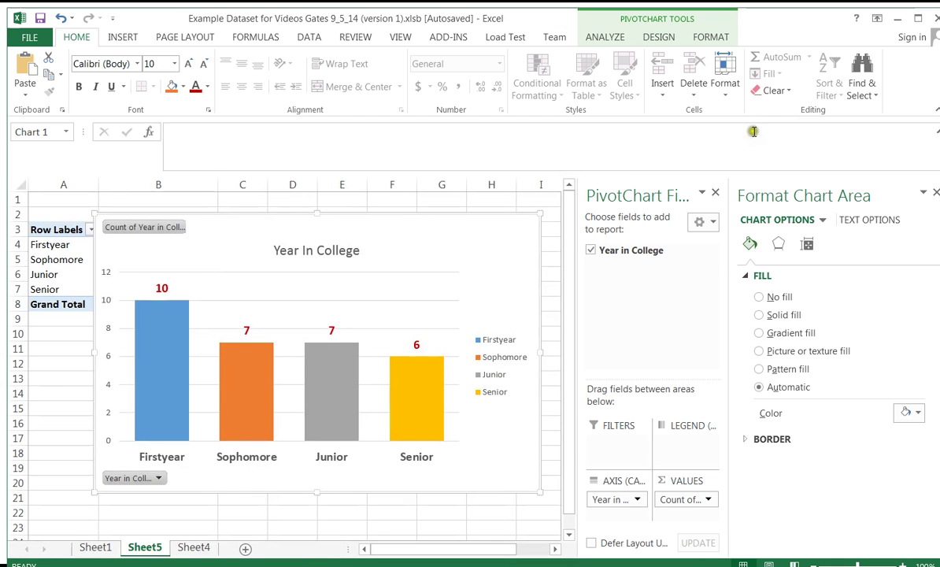